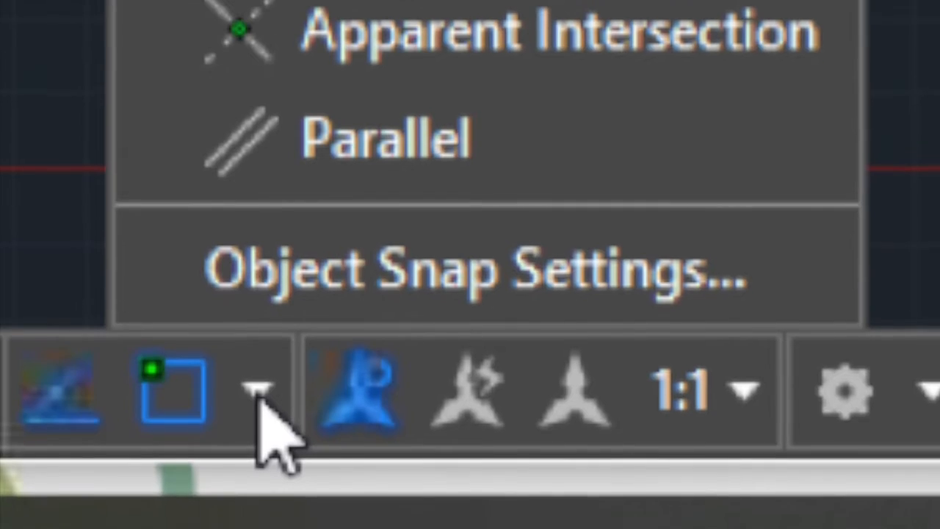
- Enable the Nearest, Apparent Intersection and Parallel object snaps in addition to those already active
left_click(792, 497)
left_click(796, 498)
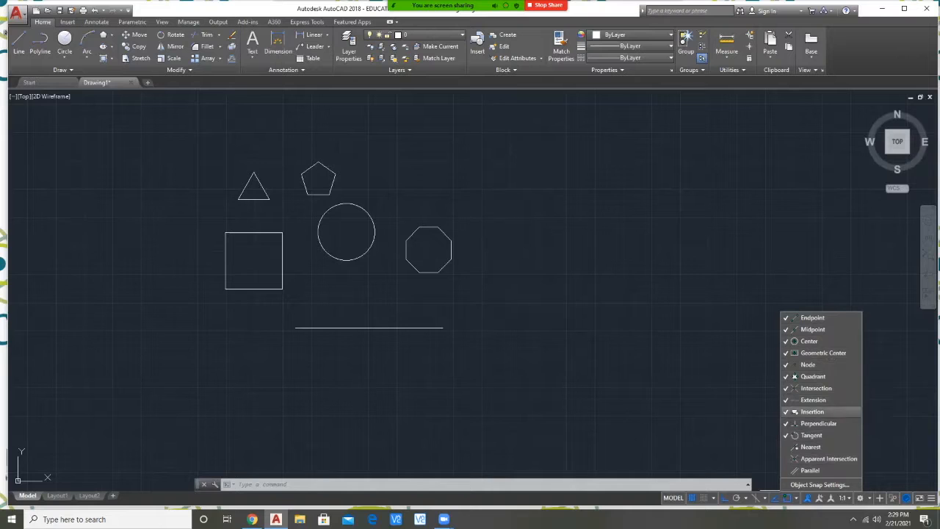
left_click(812, 447)
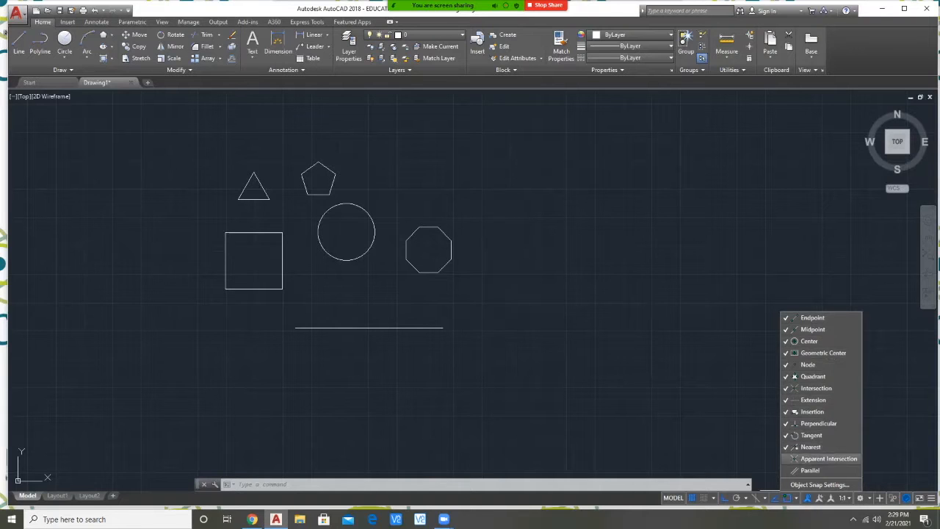
left_click(810, 471)
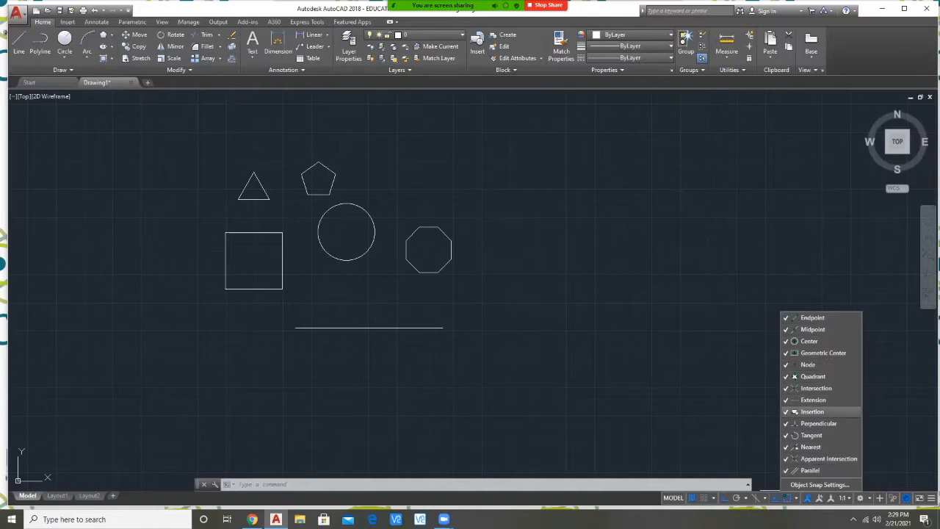
left_click(739, 402)
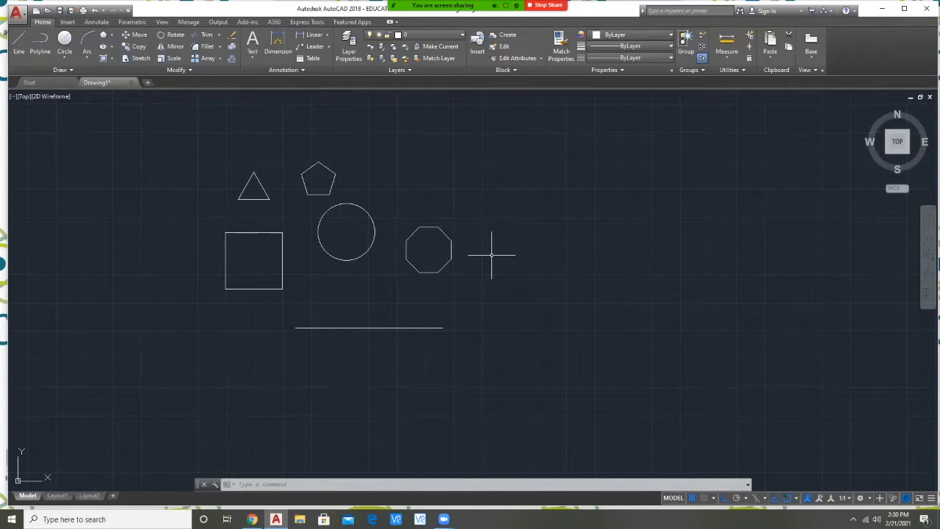
- Start copying the horizontal line together with the octagon and examine the snap points along the octagon's edges
left_click(381, 325)
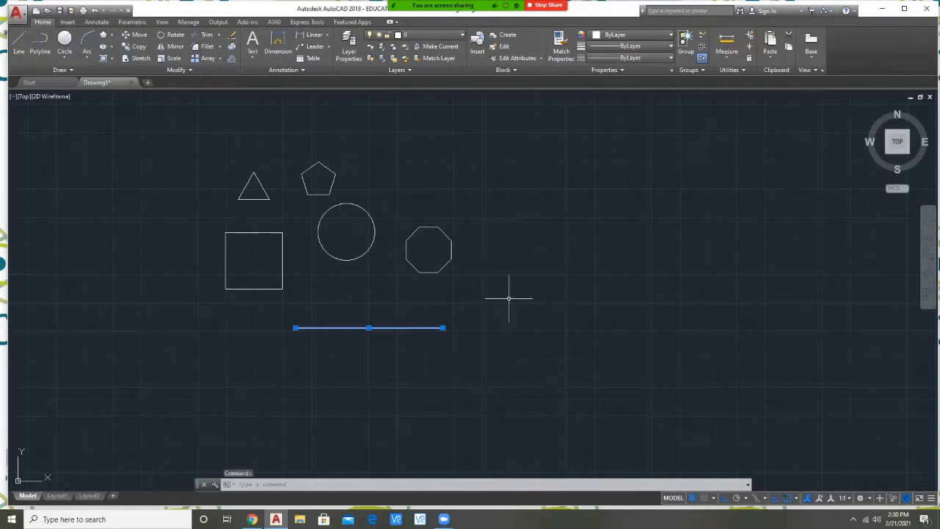
left_click(452, 252)
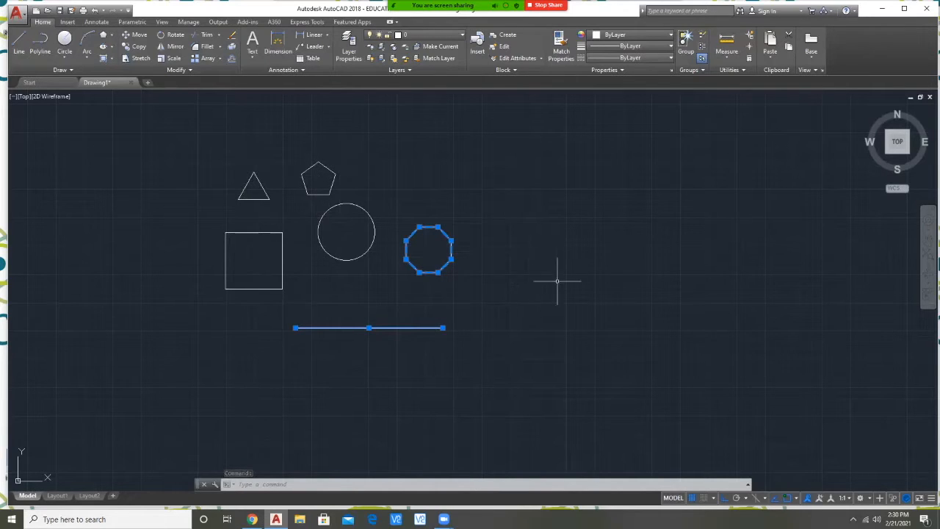
left_click(451, 250)
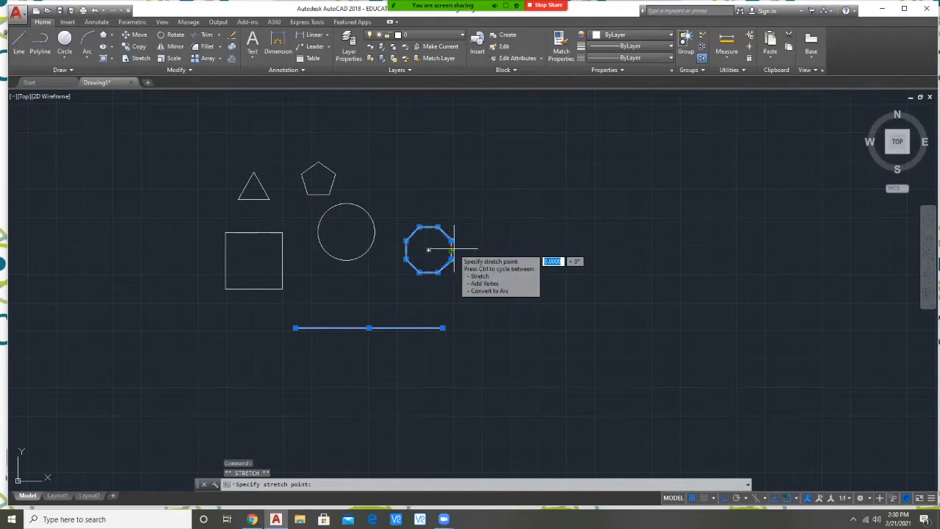
key("Escape")
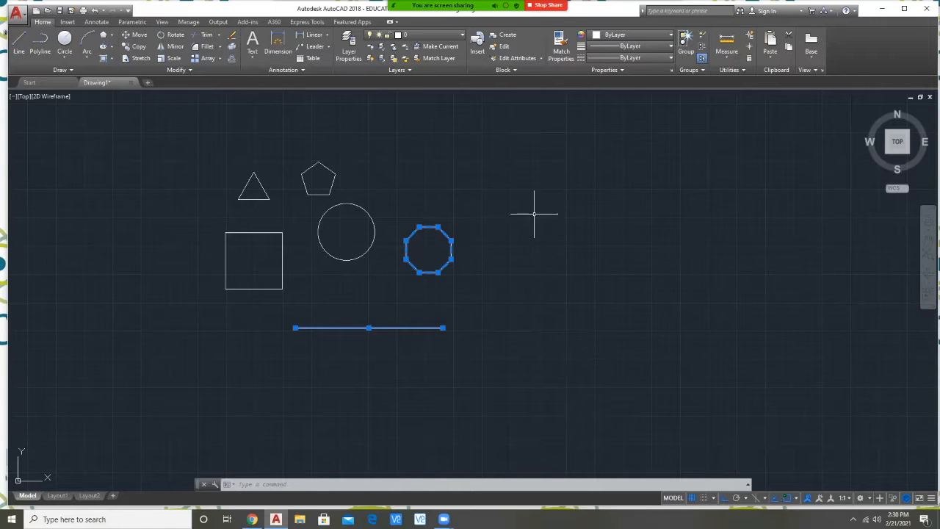
right_click(504, 191)
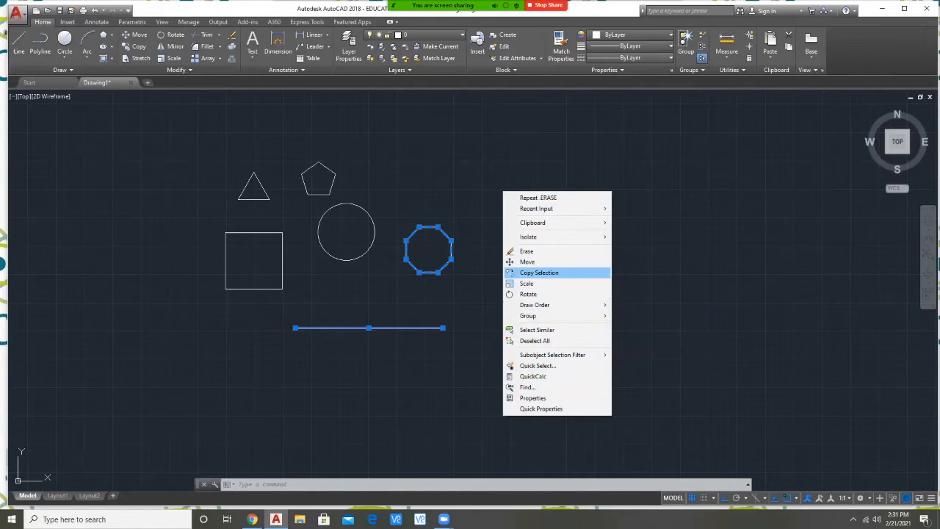
left_click(536, 273)
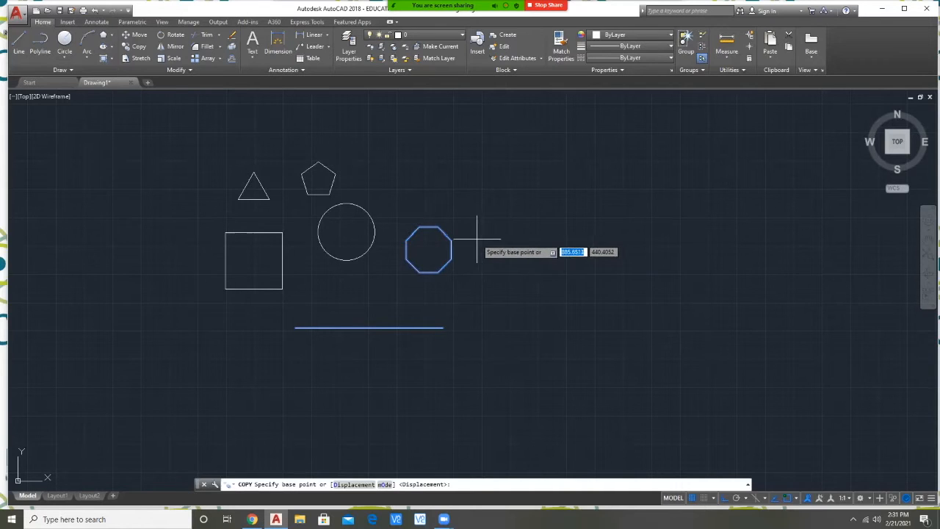
scroll(451, 239, "up", 8)
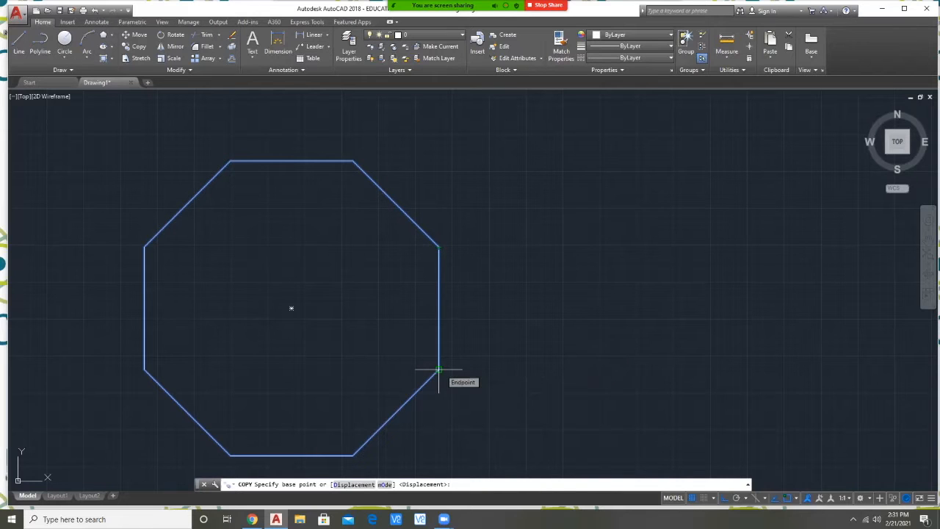
scroll(438, 370, "down", 6)
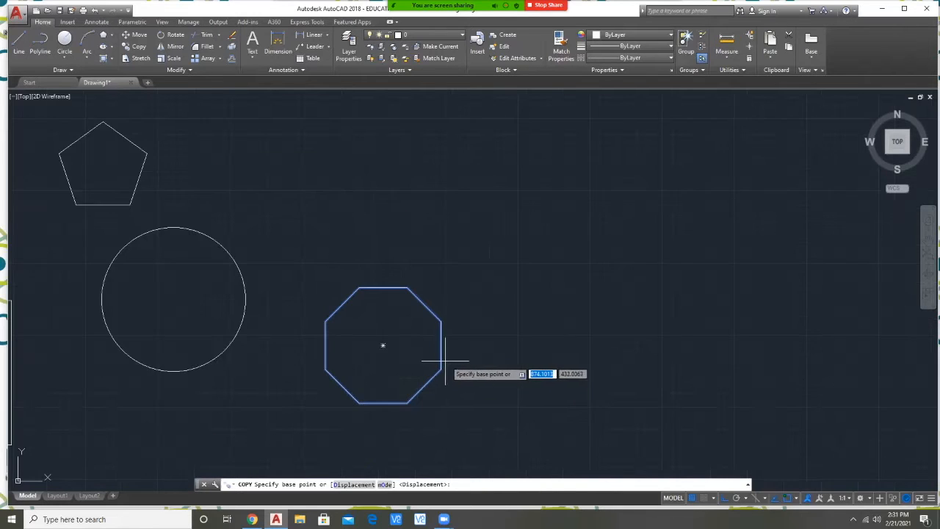
middle_click_drag(464, 383, 443, 263)
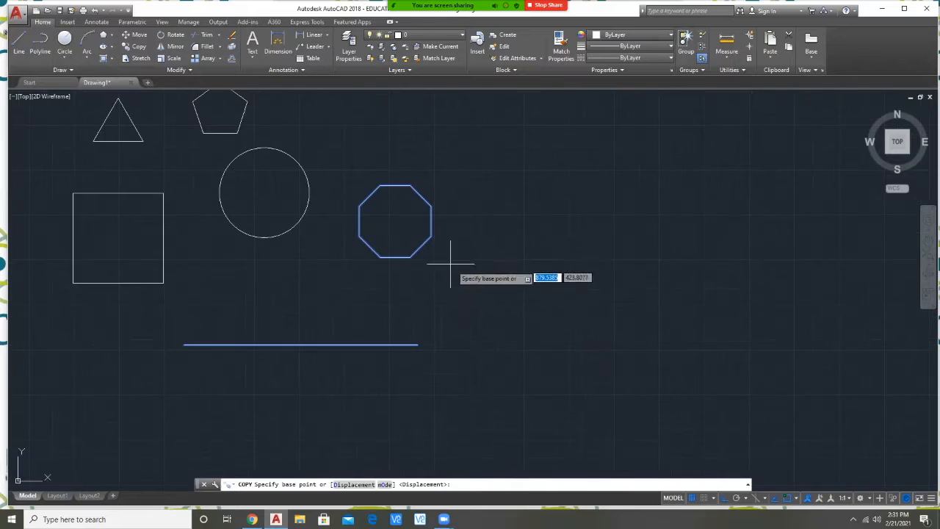
- Examine the endpoint and midpoint snaps on the horizontal line as possible base points for the copy
scroll(421, 369, "up", 6)
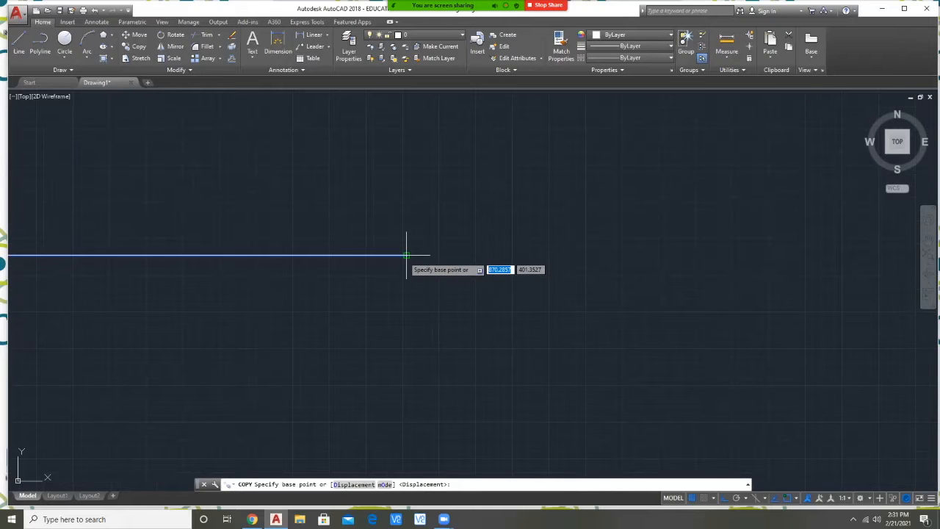
scroll(407, 256, "down", 3)
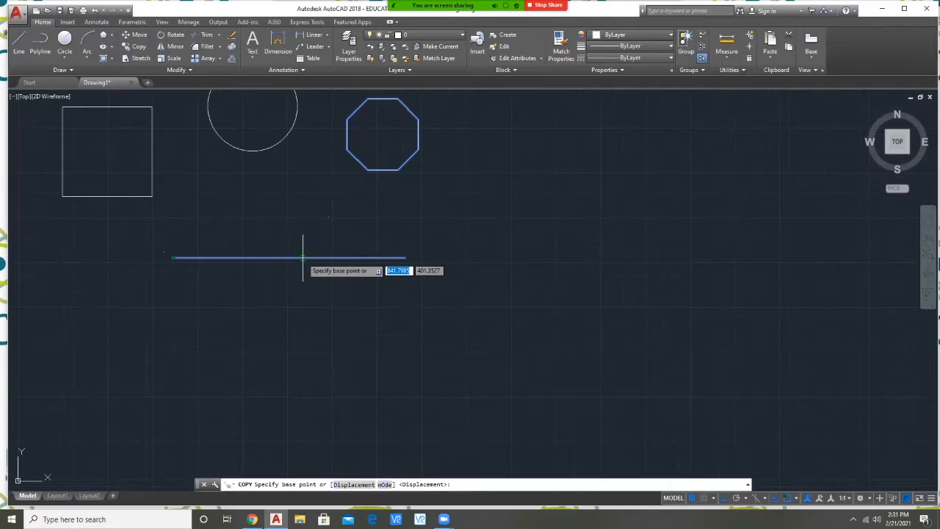
scroll(289, 258, "up", 5)
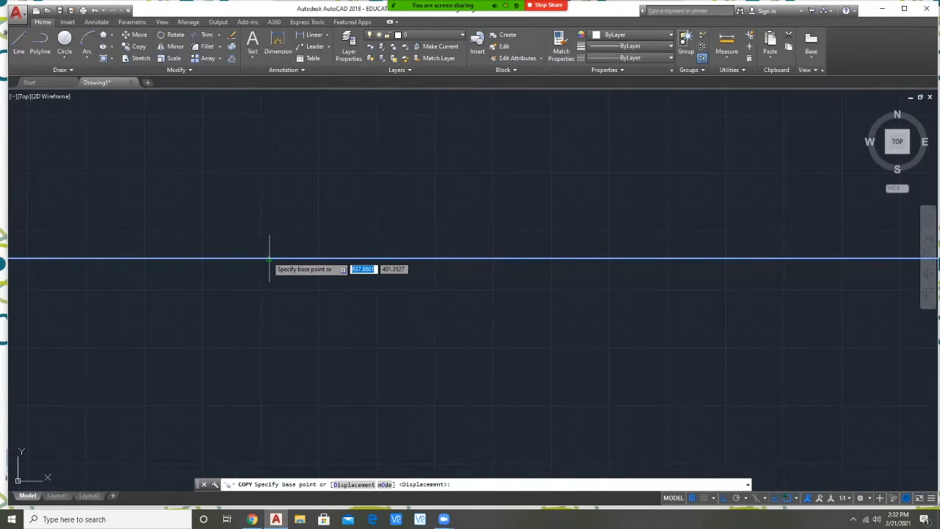
scroll(270, 260, "up", 2)
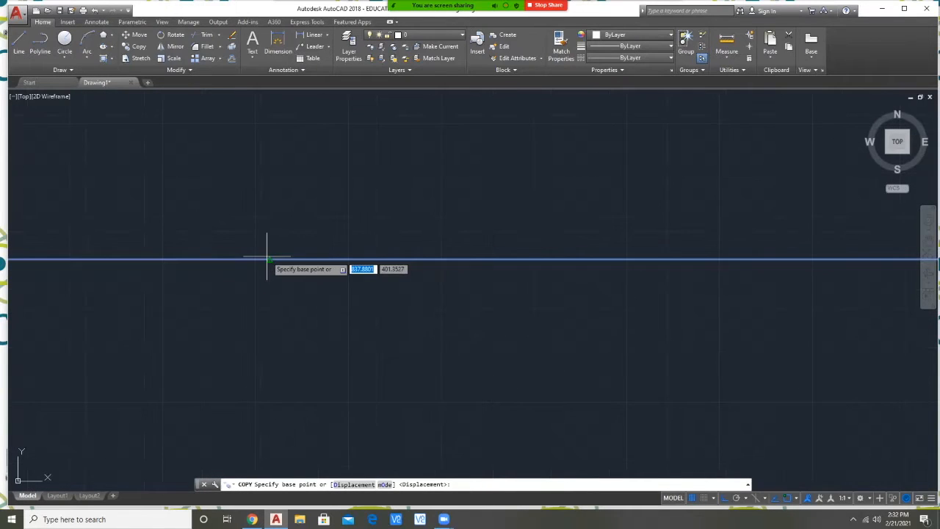
scroll(270, 261, "down", 5)
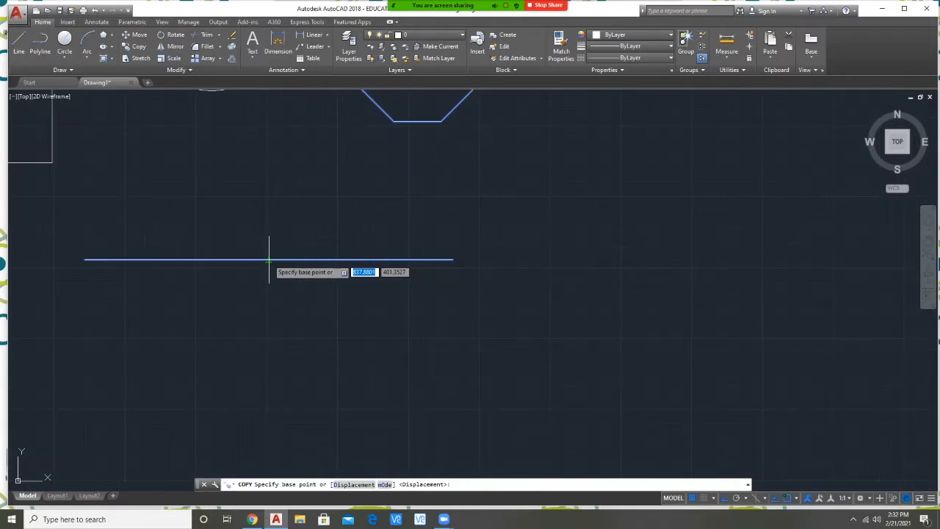
scroll(357, 177, "up", 2)
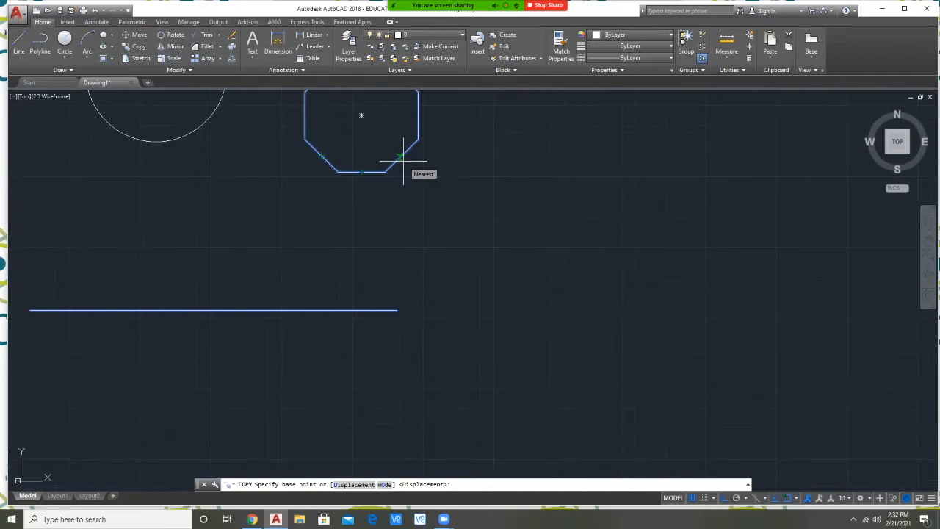
- Examine the octagon's edge midpoint and geometric center snaps as base points, and cancel the copy
middle_click_drag(404, 164, 426, 211)
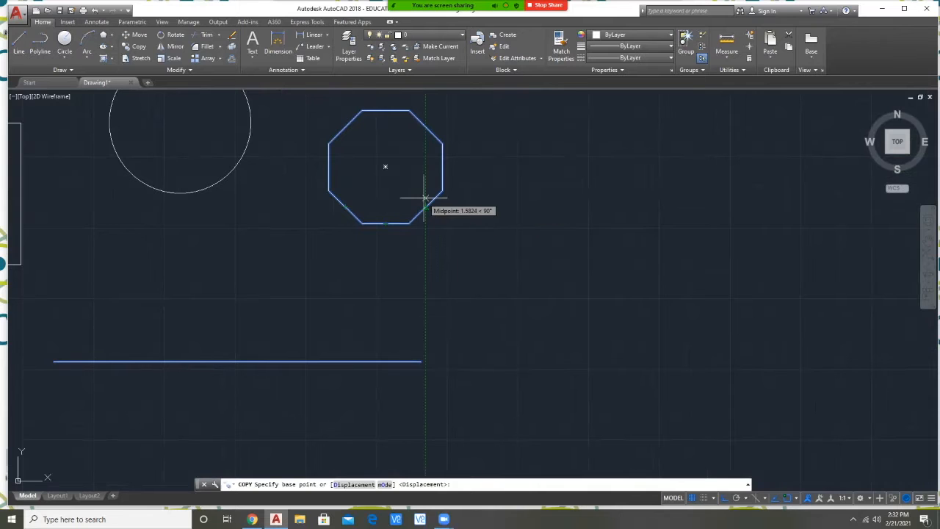
scroll(385, 167, "up", 4)
scroll(389, 174, "down", 2)
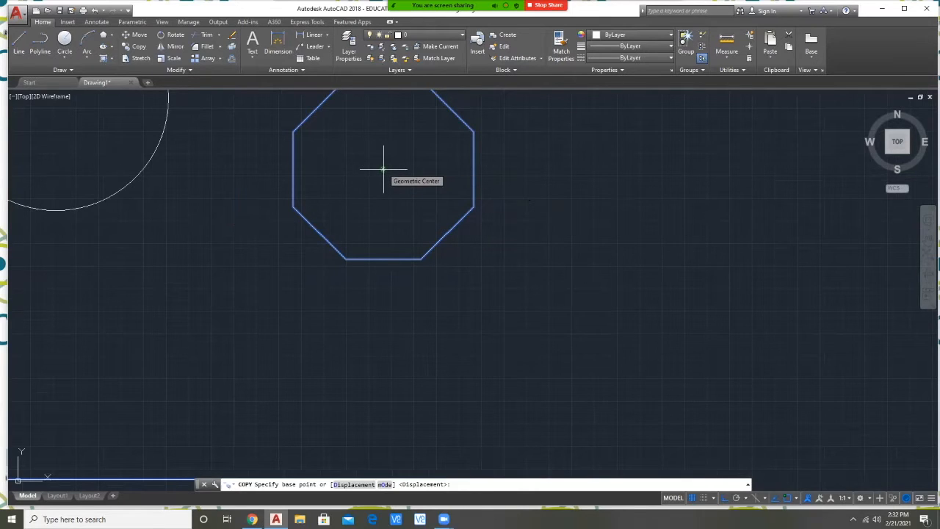
scroll(383, 169, "down", 5)
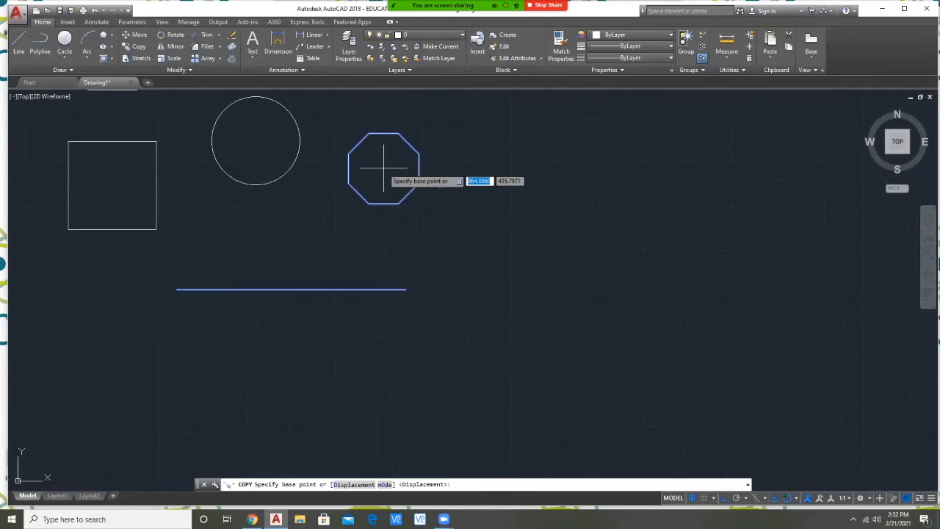
scroll(383, 169, "up", 3)
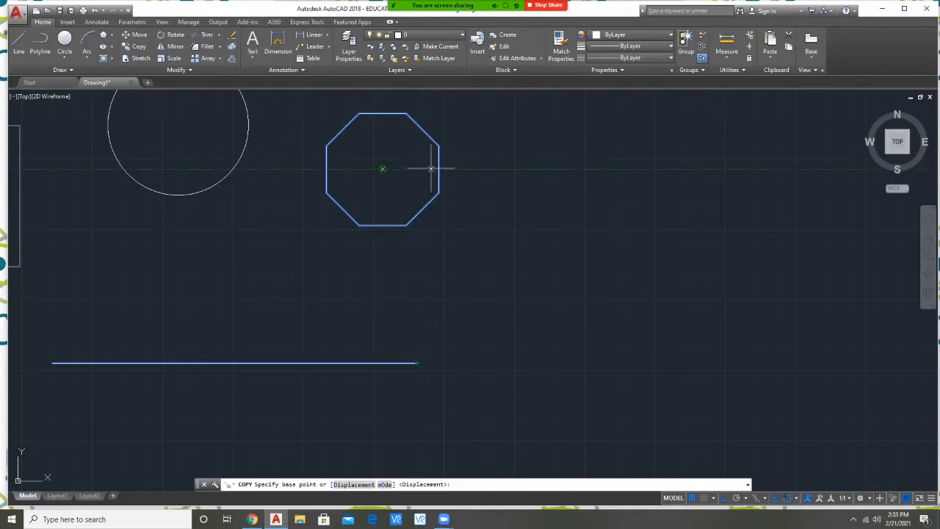
scroll(434, 168, "down", 3)
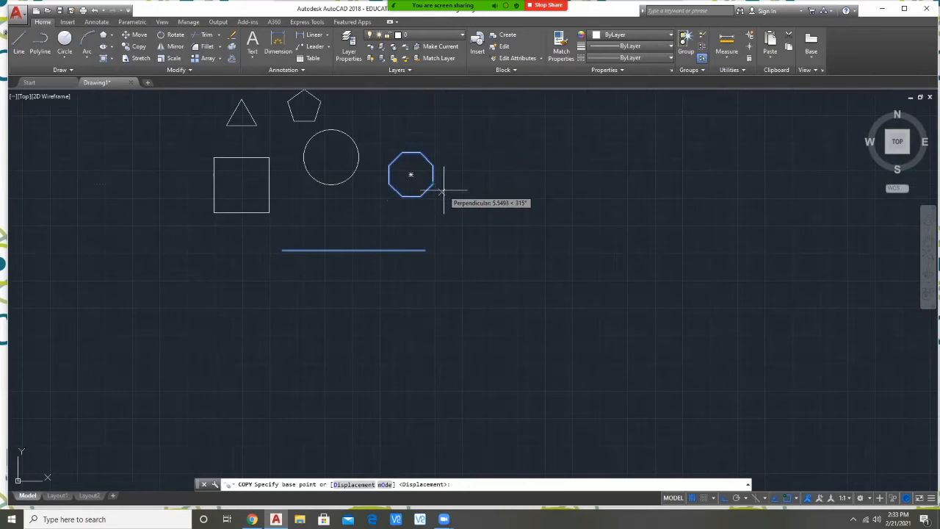
key("Escape")
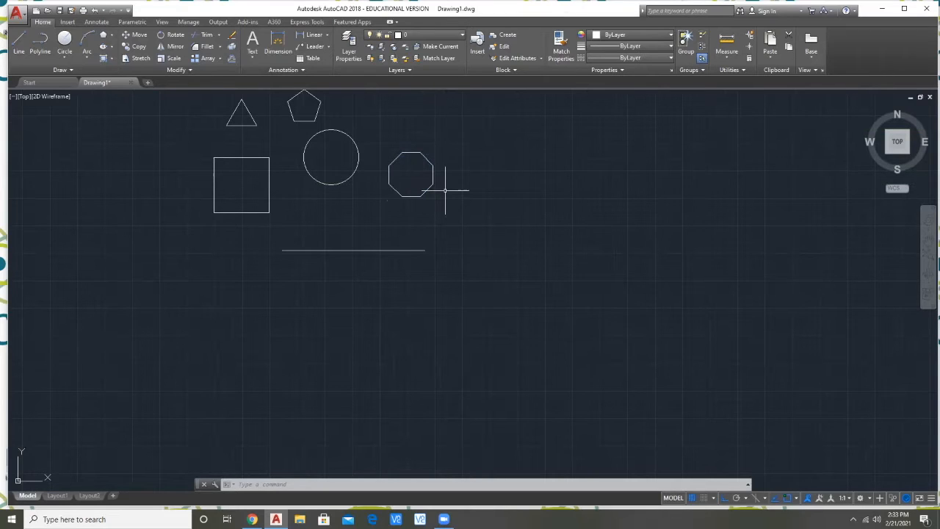
- Start copying the circle, examine its center and quadrant snap points, and cancel the copy
scroll(445, 195, "down", 2)
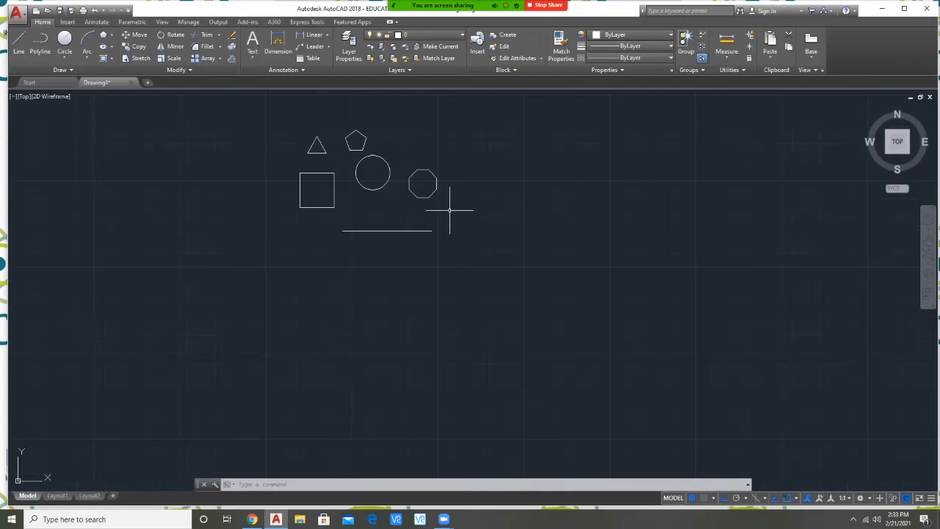
middle_click_drag(465, 224, 476, 263)
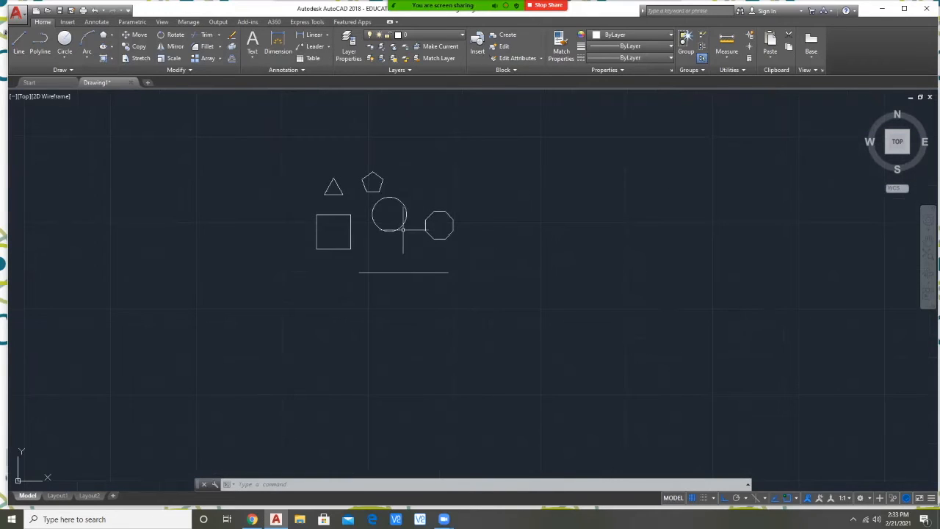
right_click(464, 168)
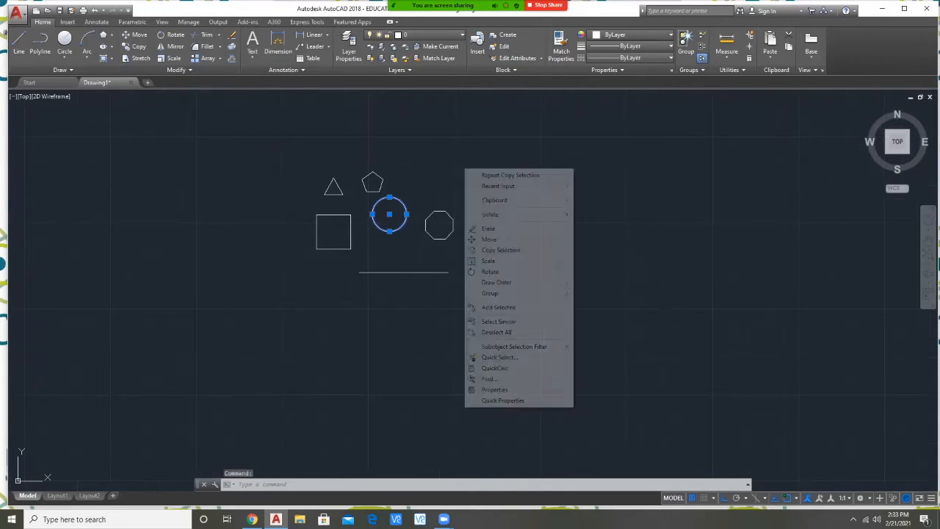
left_click(501, 250)
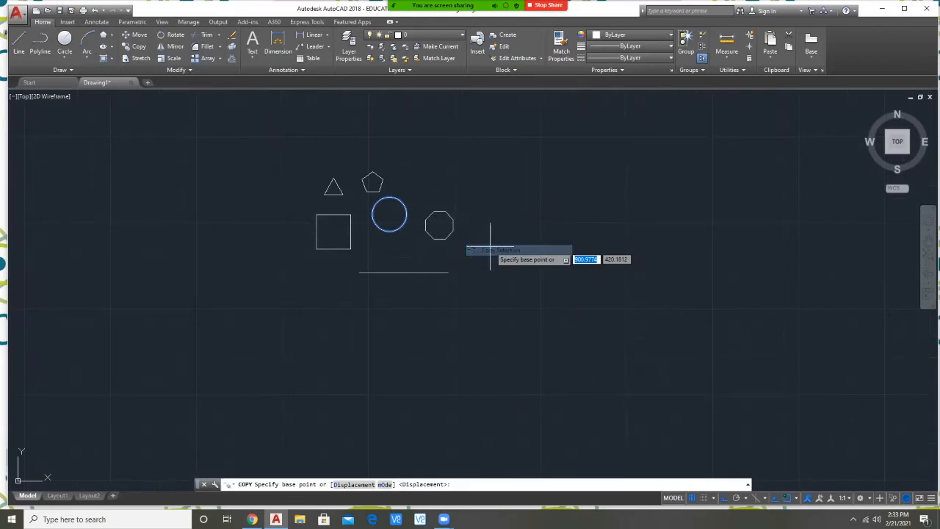
scroll(407, 214, "up", 6)
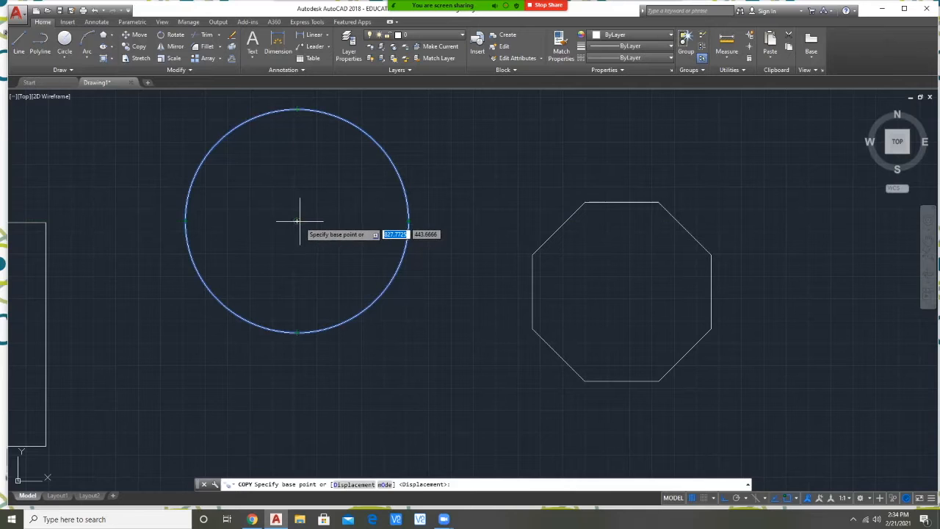
key("Escape")
- Copy the square from its geometric center, placing one copy straight to its left and one straight below it
scroll(304, 218, "down", 5)
scroll(260, 234, "up", 4)
middle_click_drag(276, 233, 371, 241)
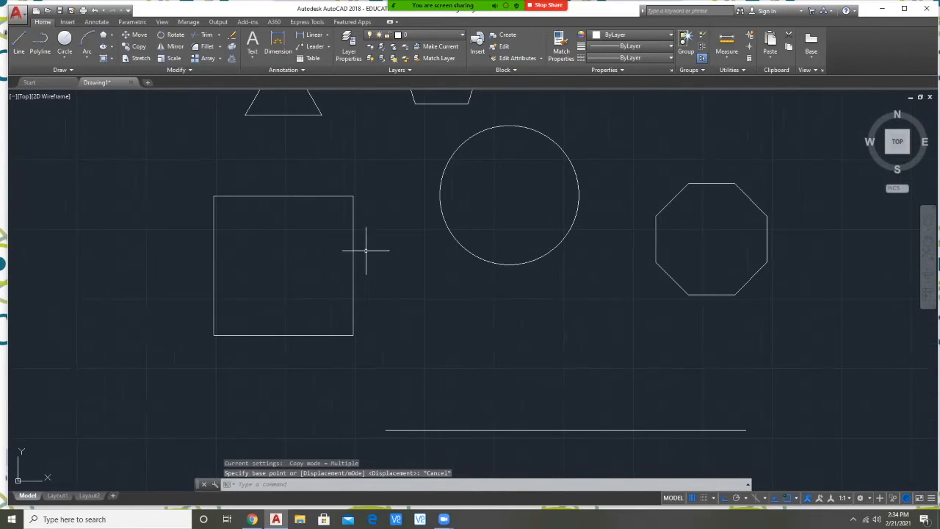
left_click(360, 257)
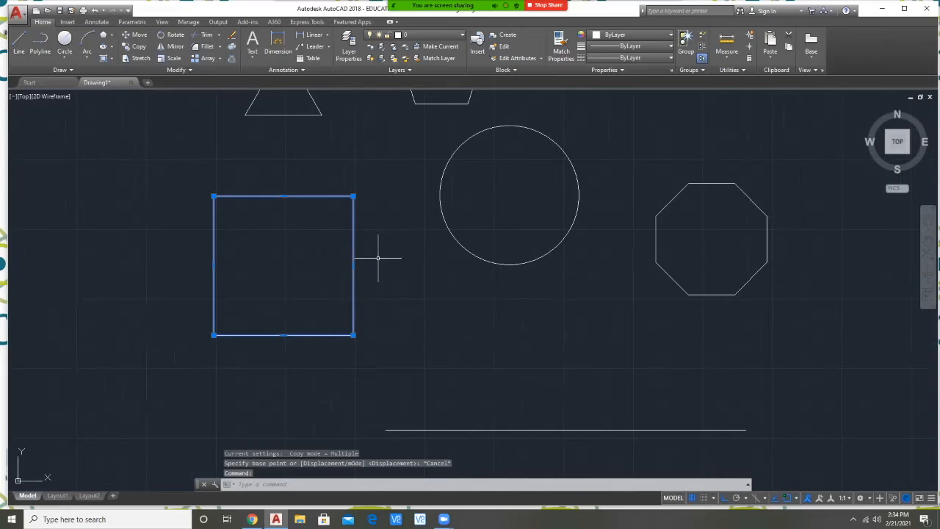
right_click(385, 252)
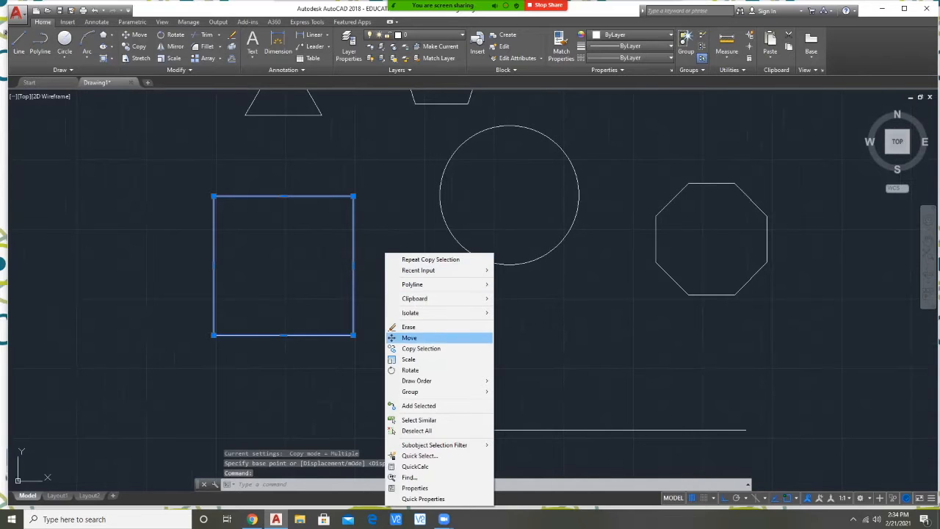
left_click(421, 348)
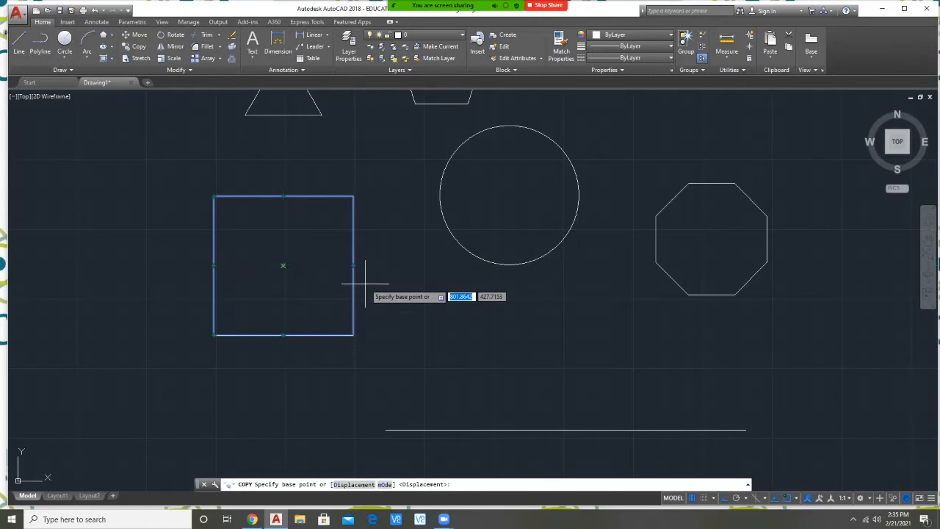
left_click(283, 265)
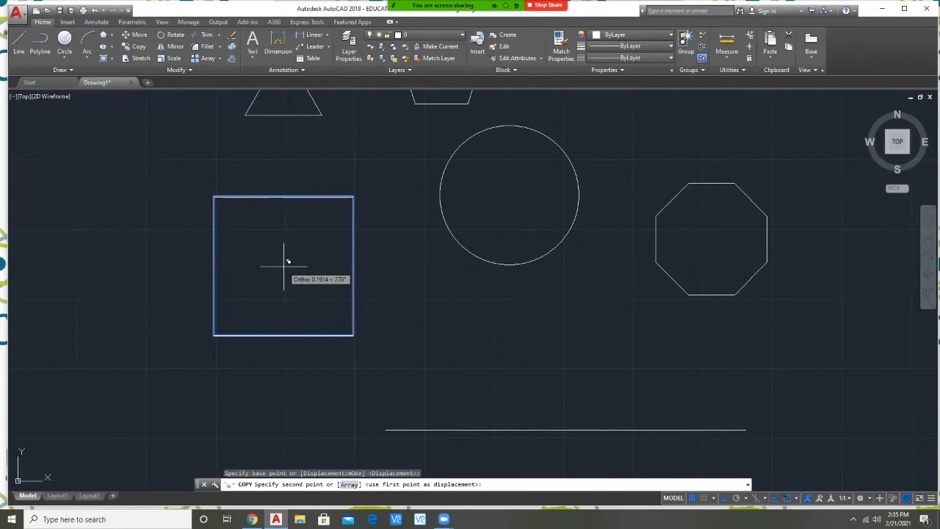
scroll(219, 263, "down", 2)
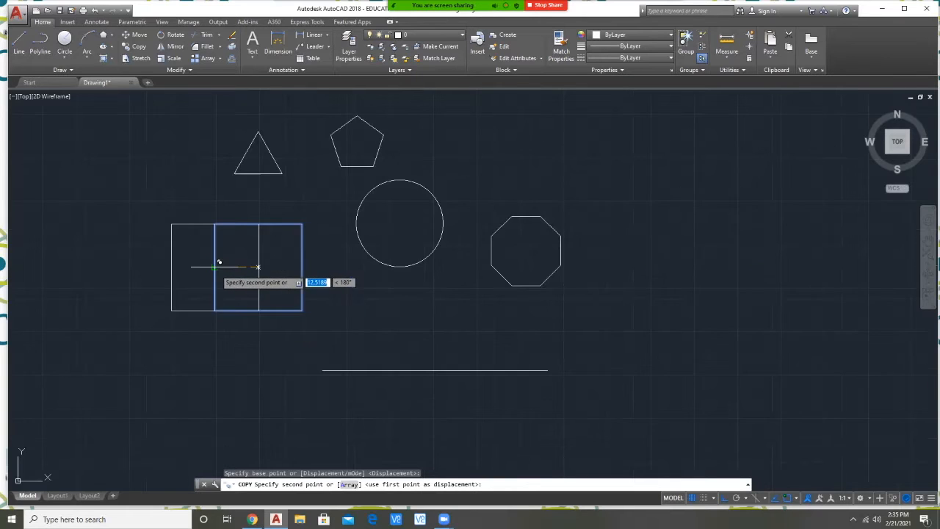
left_click(146, 263)
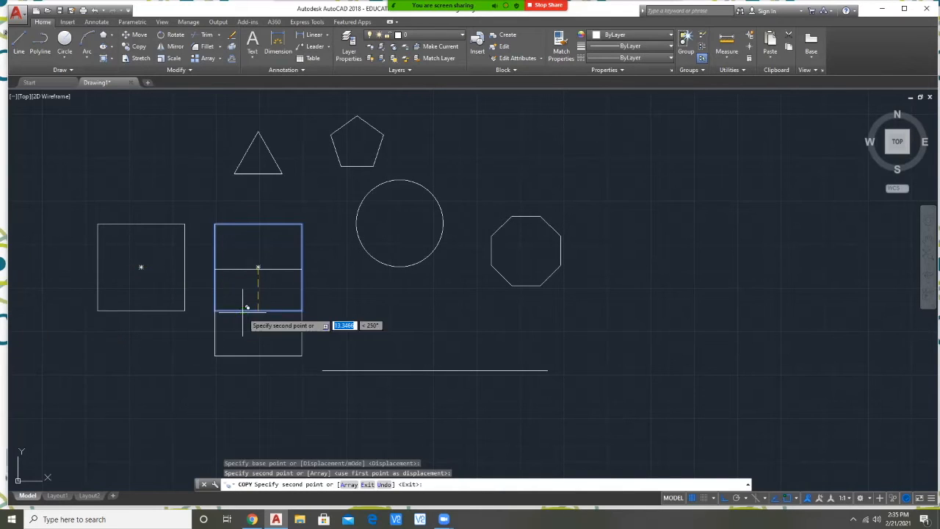
left_click(258, 374)
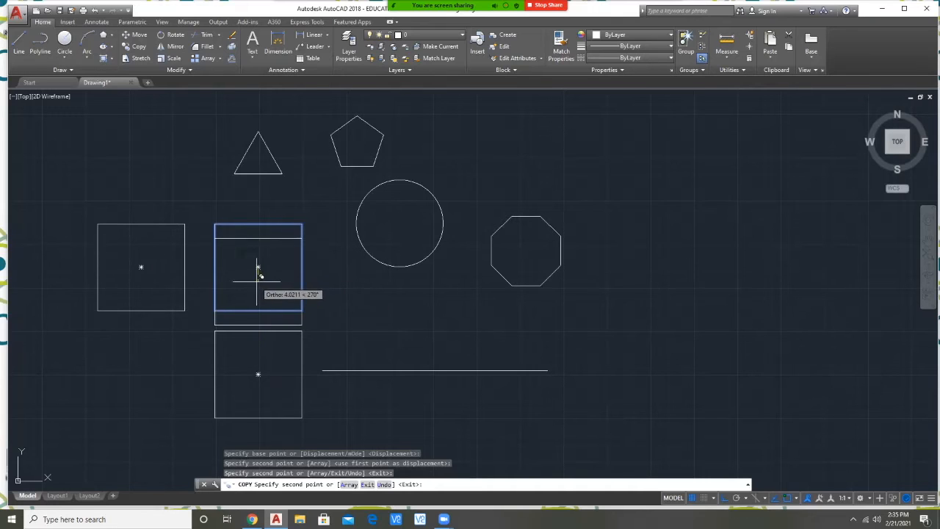
- Turn Ortho off and place two more freely positioned copies of the square, diagonally below-left and above-left of the original, and end the copy
key("F8")
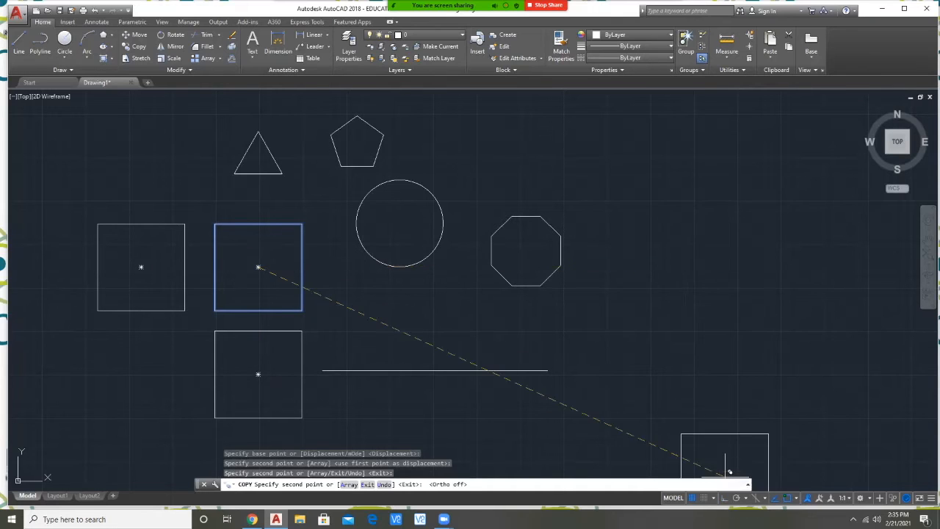
left_click(126, 382)
left_click(140, 155)
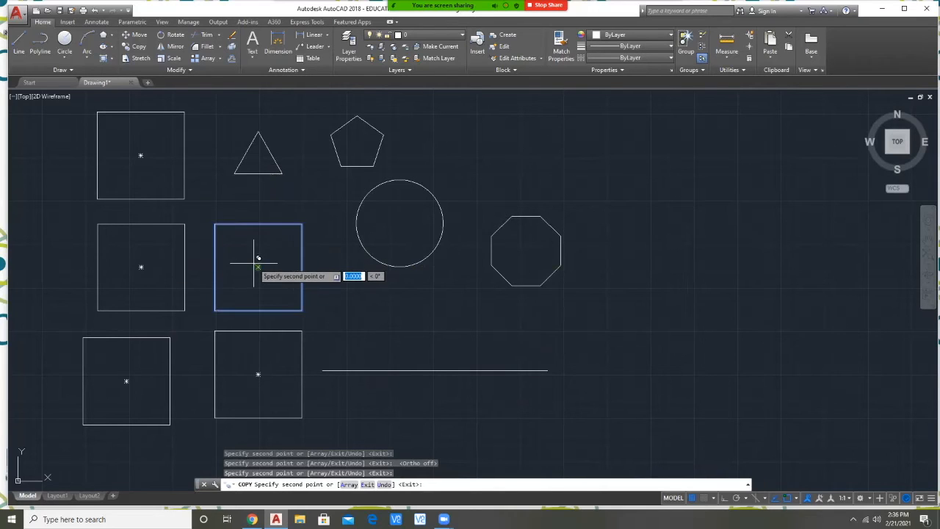
key("Escape")
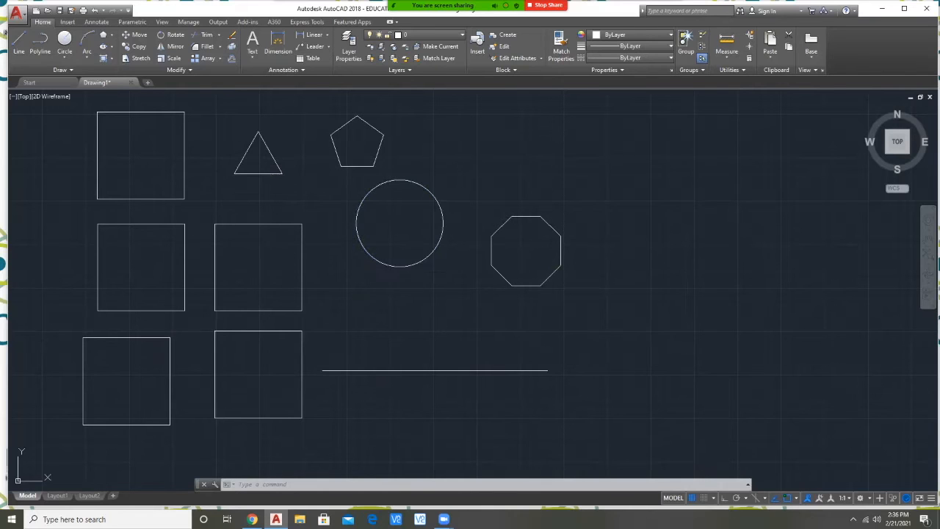
- Copy the circle from its right quadrant point, placing six copies freely above and to the right of the octagon
left_click(418, 266)
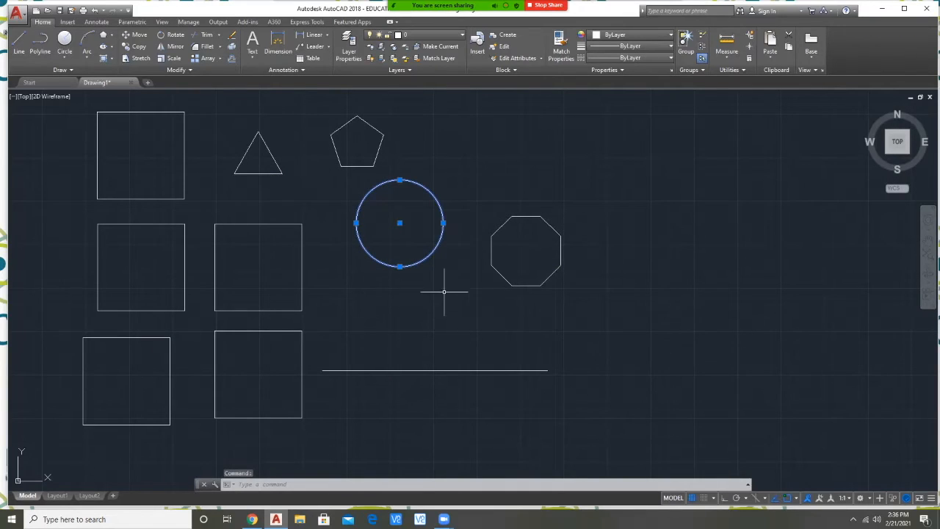
right_click(437, 264)
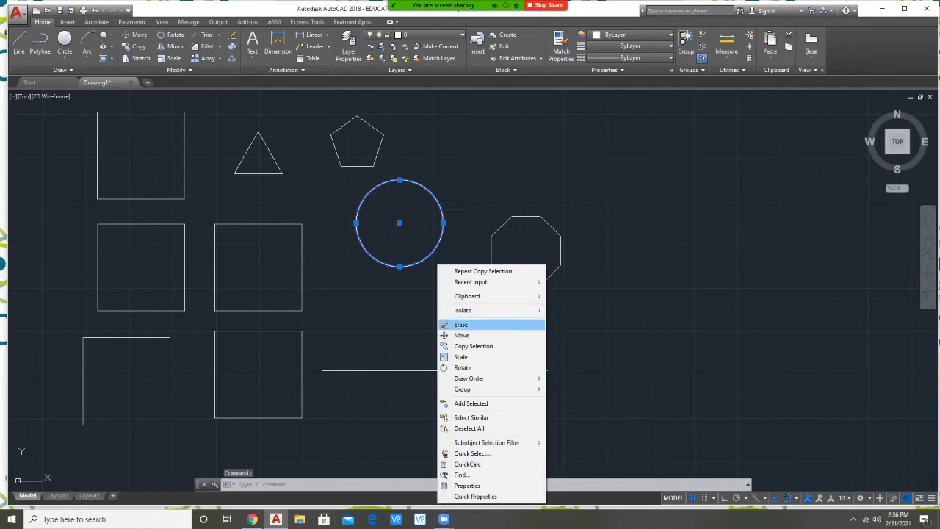
left_click(470, 346)
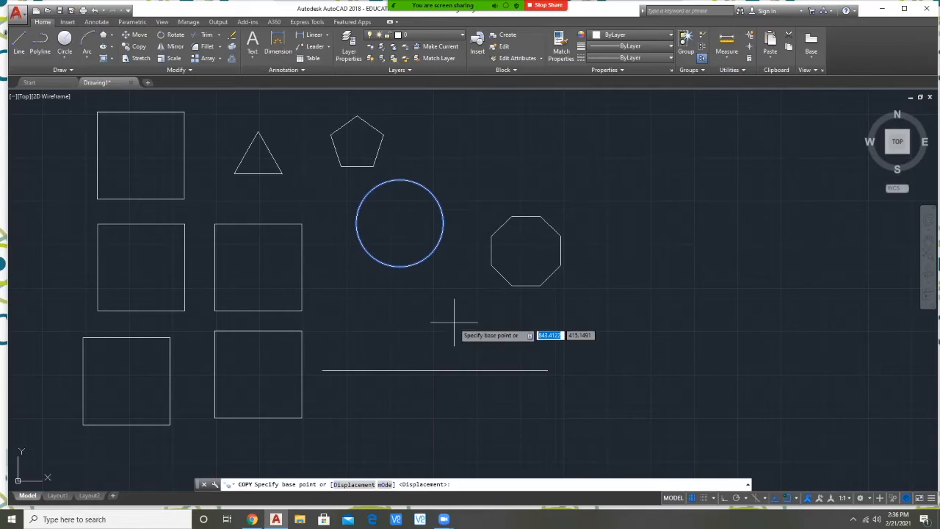
left_click(445, 222)
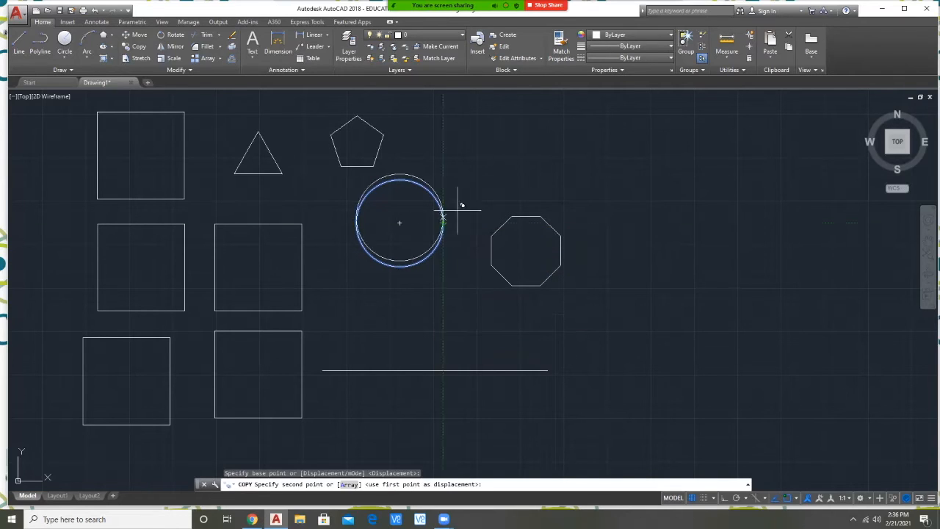
left_click(567, 126)
left_click(698, 151)
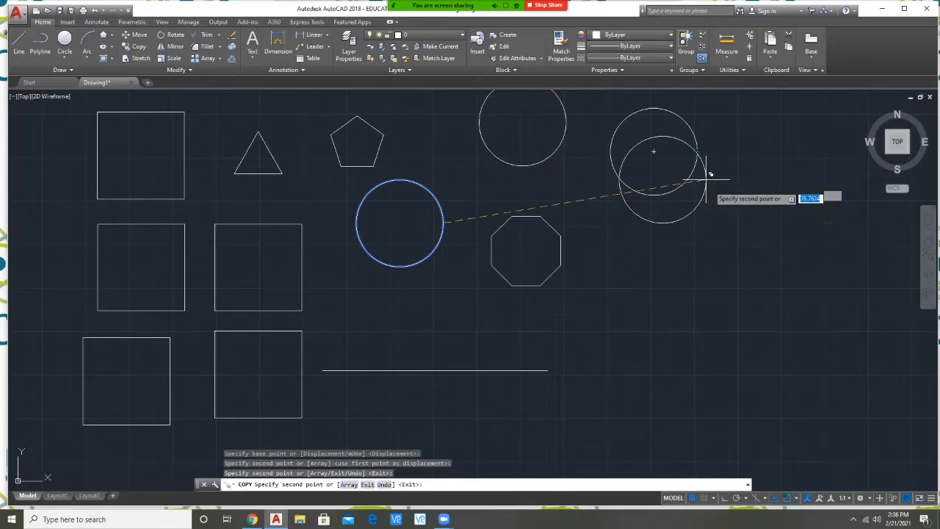
left_click(736, 242)
left_click(711, 326)
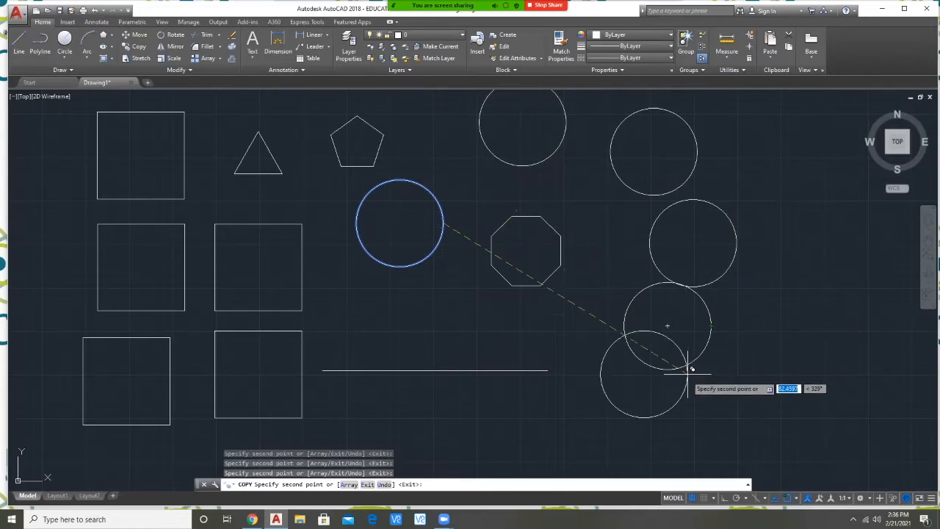
left_click(802, 343)
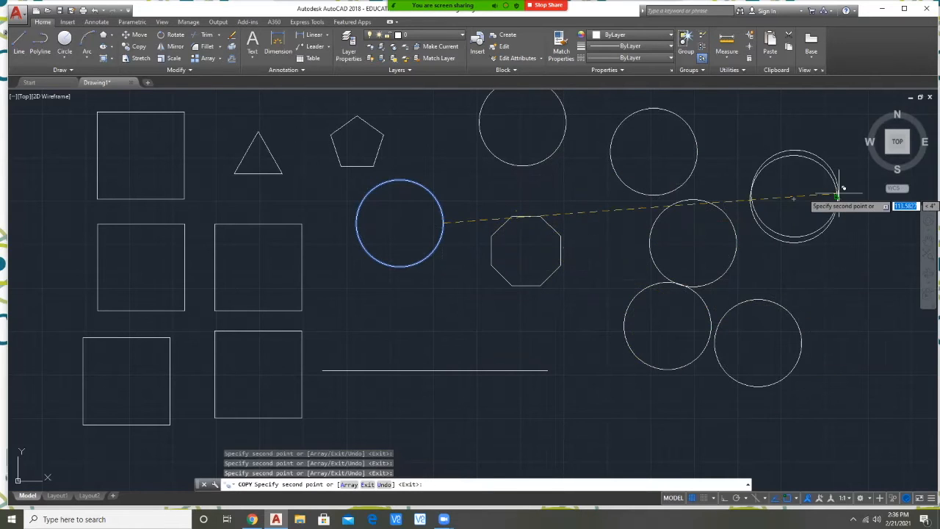
left_click(838, 196)
key("Escape")
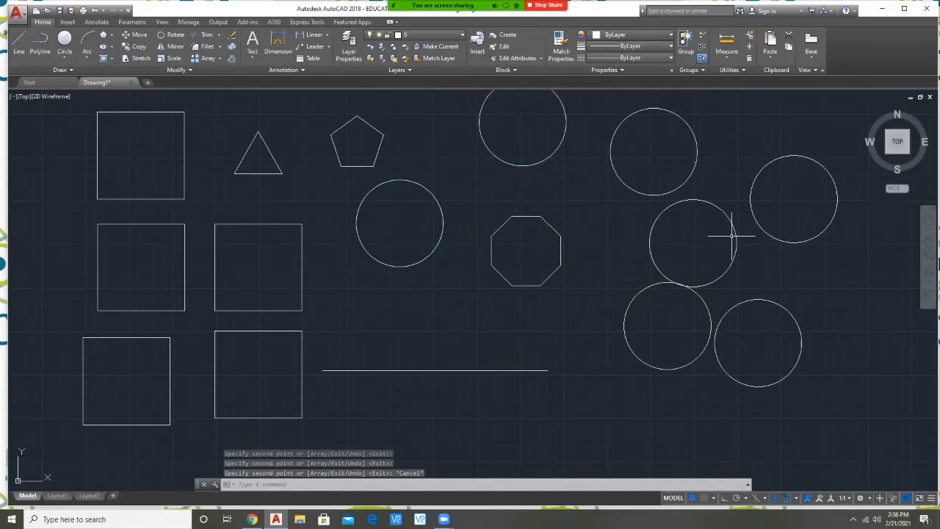
- With Ortho on, copy the original circle from its center, placing copies straight left beyond the squares, straight above and straight below
scroll(671, 294, "down", 4)
scroll(671, 294, "up", 4)
scroll(674, 294, "down", 3)
left_click(511, 277)
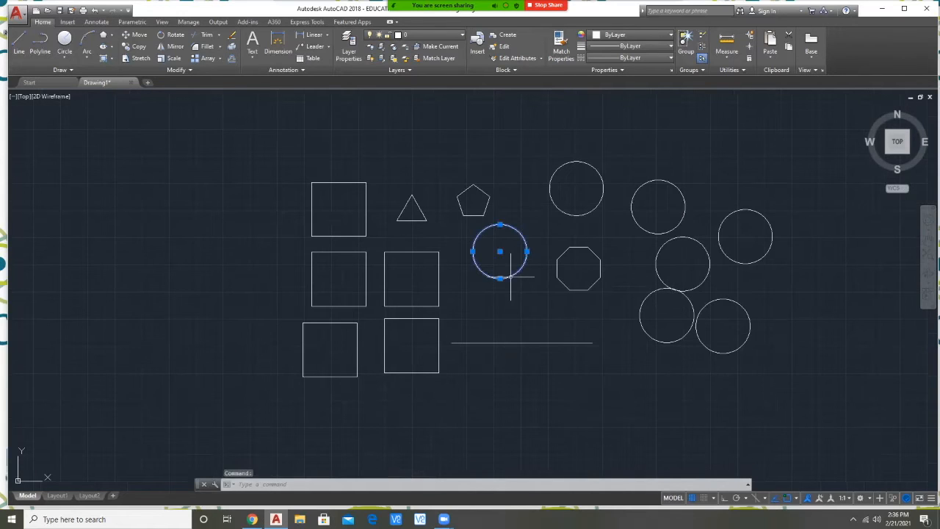
key("F8")
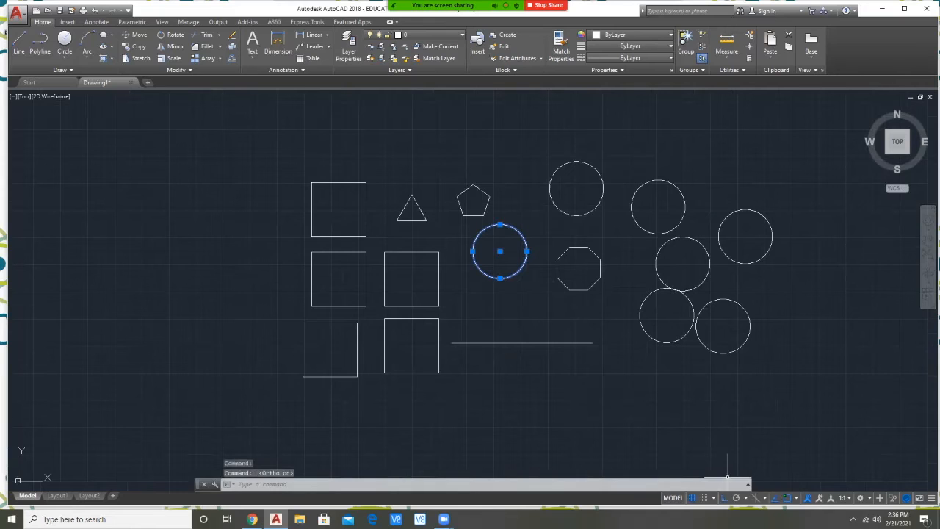
right_click(524, 287)
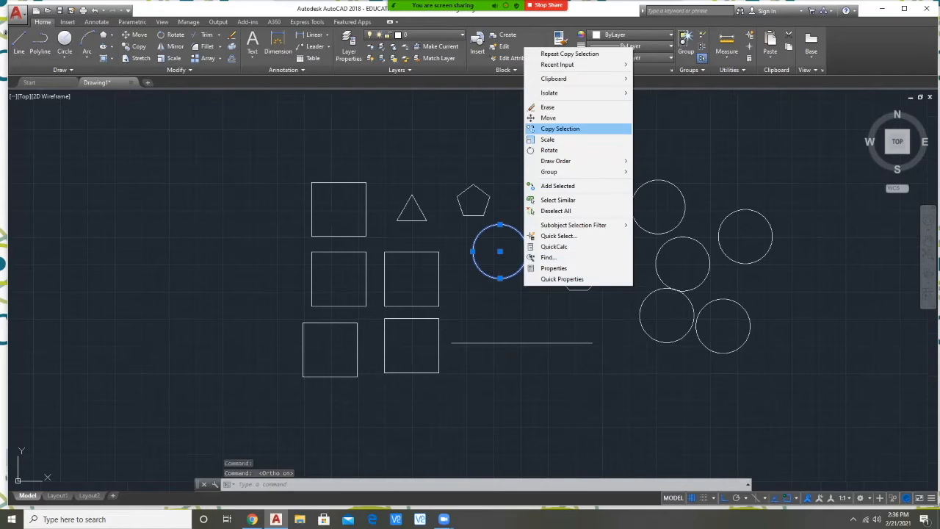
left_click(560, 129)
left_click(499, 251)
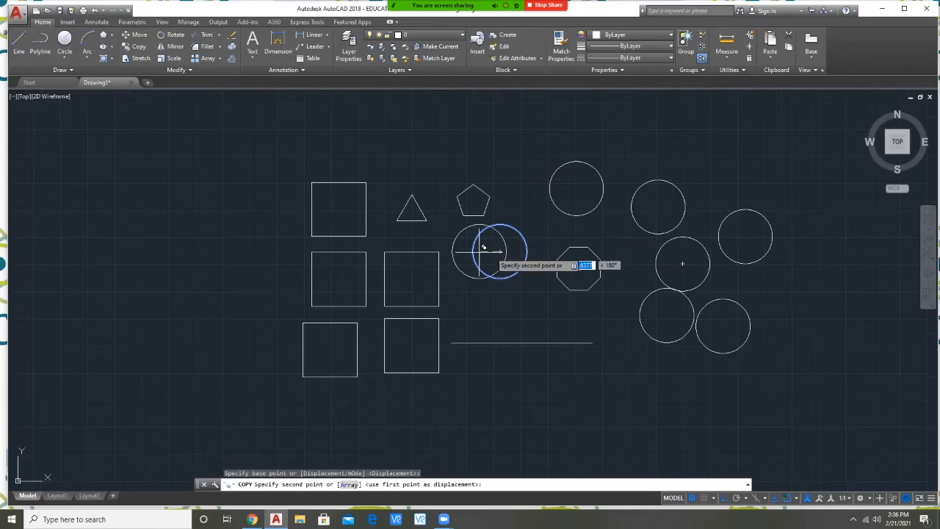
left_click(217, 251)
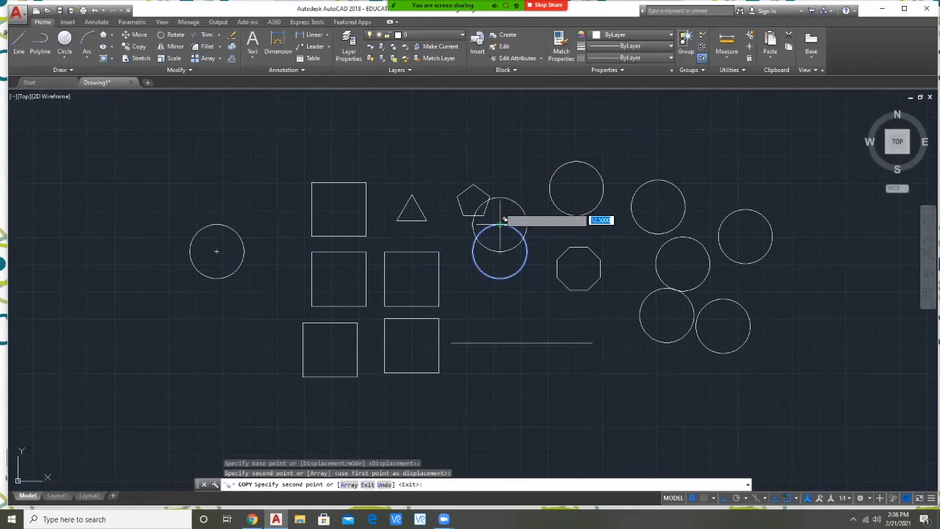
left_click(502, 112)
left_click(515, 421)
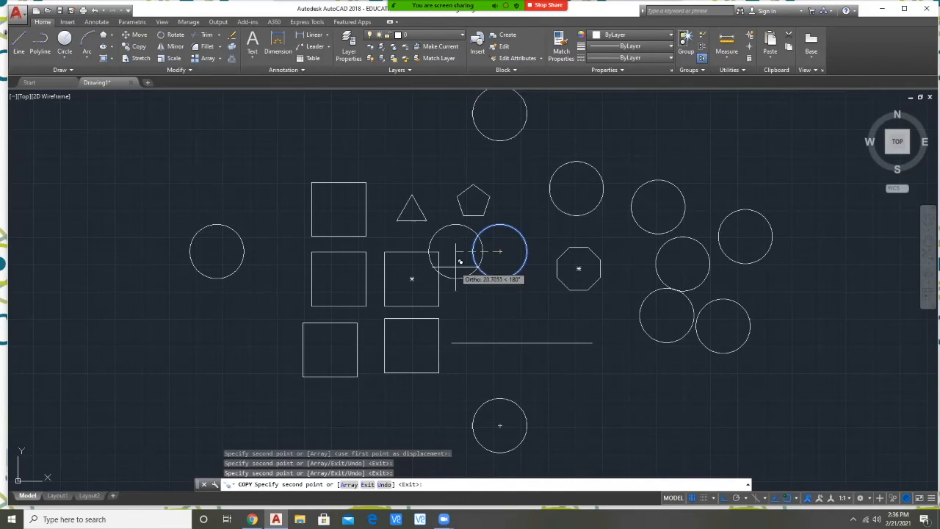
key("Escape")
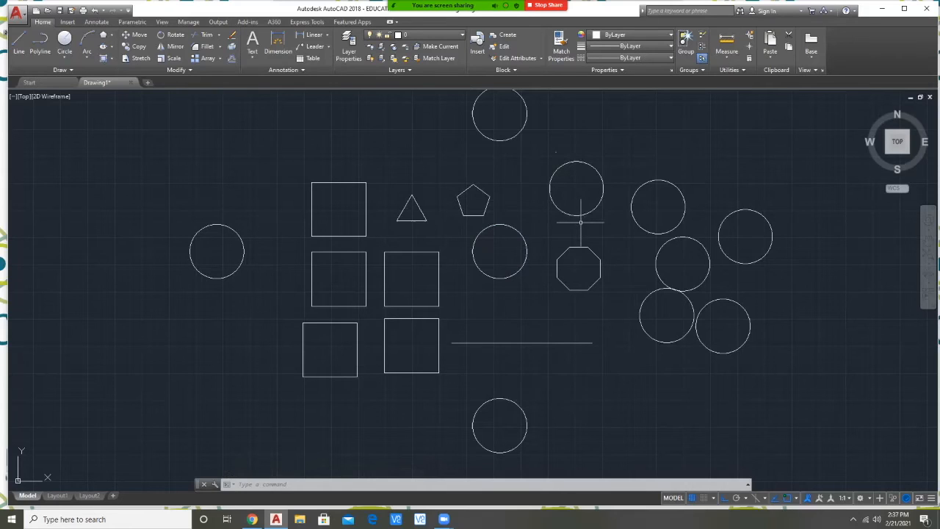
- Copy the upper-left square from its top-left corner with the COPY command, placing two copies straight above and one straight to the left
left_click(342, 236)
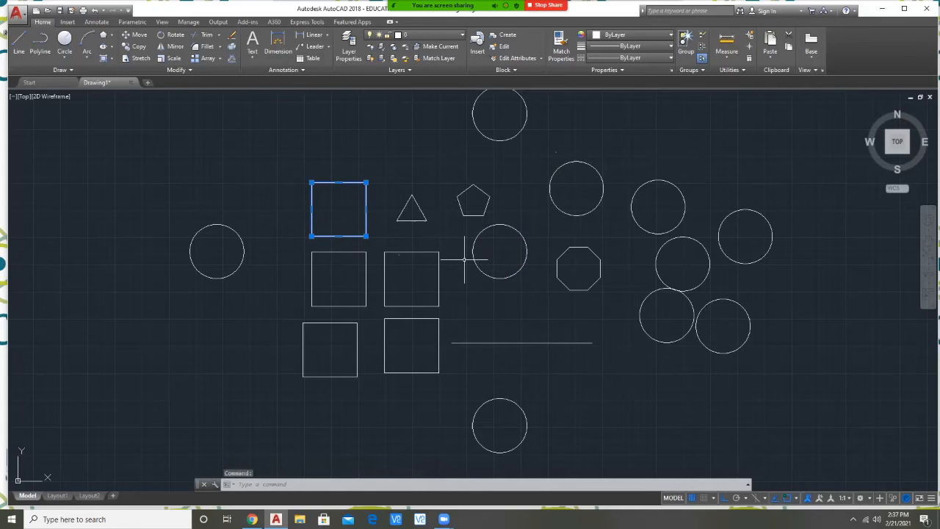
type("y")
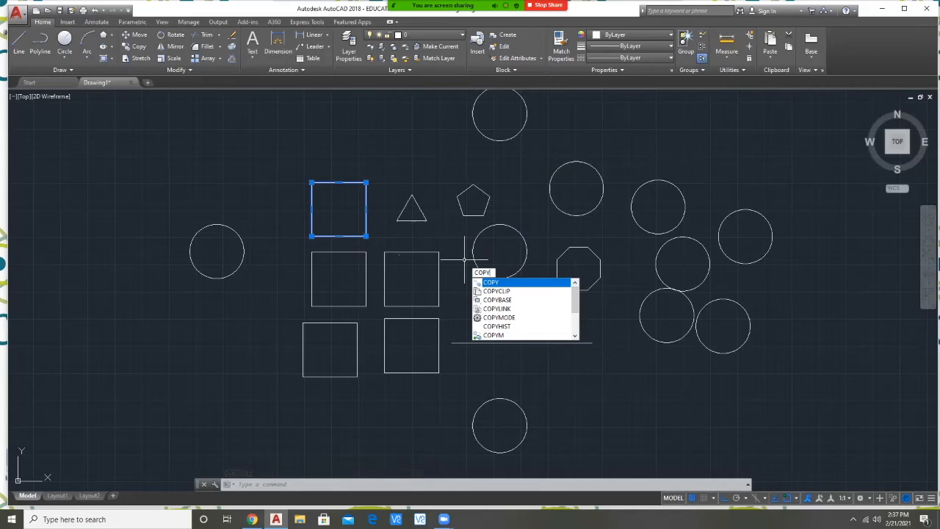
key("Return")
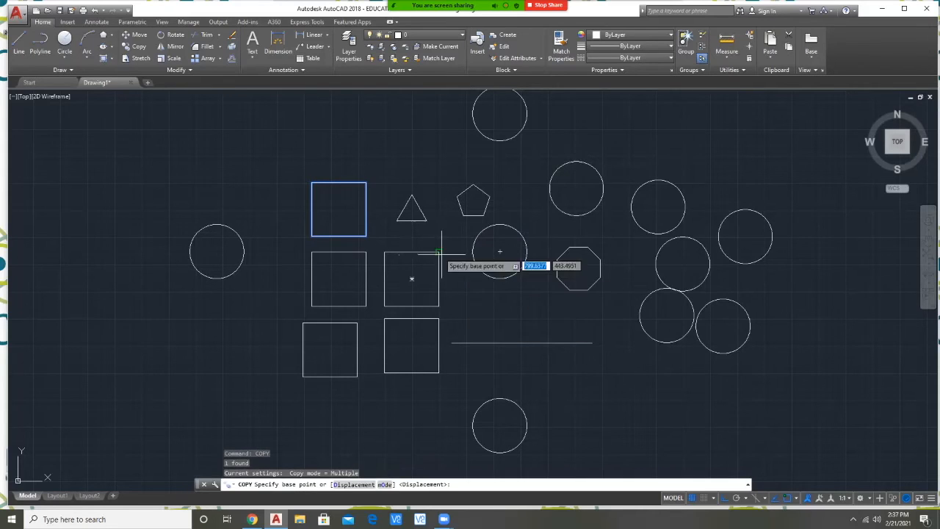
left_click(311, 183)
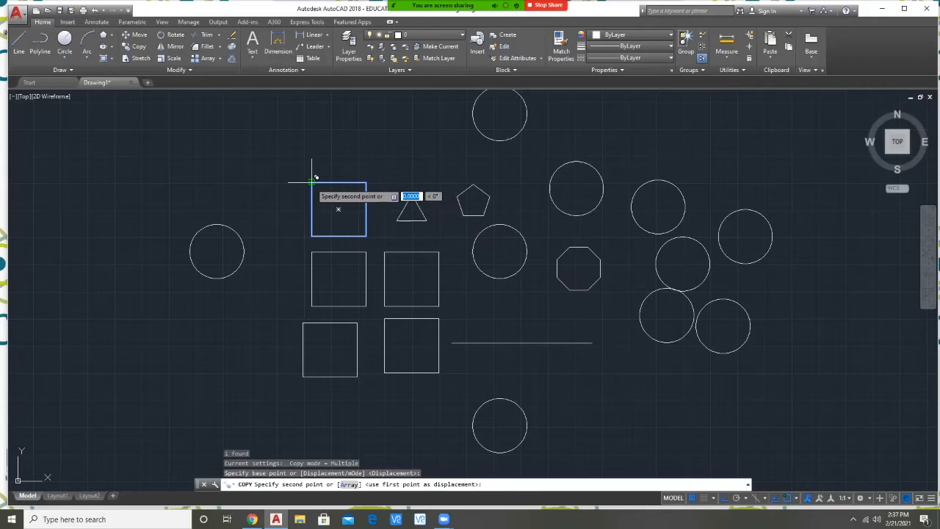
scroll(293, 123, "down", 4)
middle_click_drag(297, 119, 319, 246)
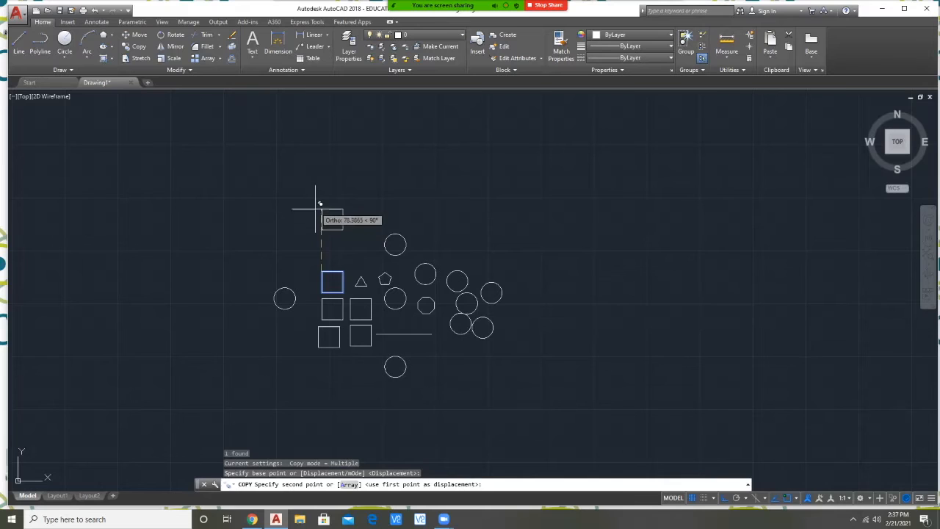
left_click(325, 241)
left_click(324, 209)
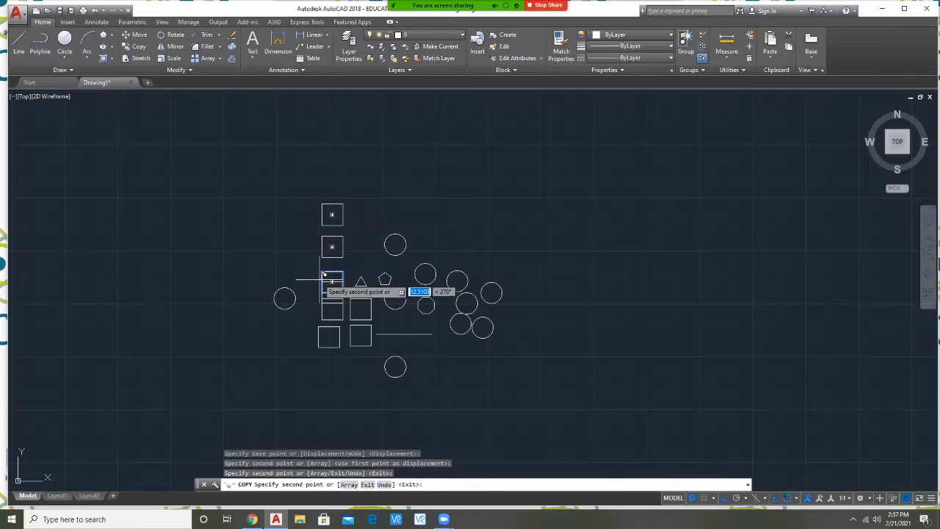
left_click(213, 274)
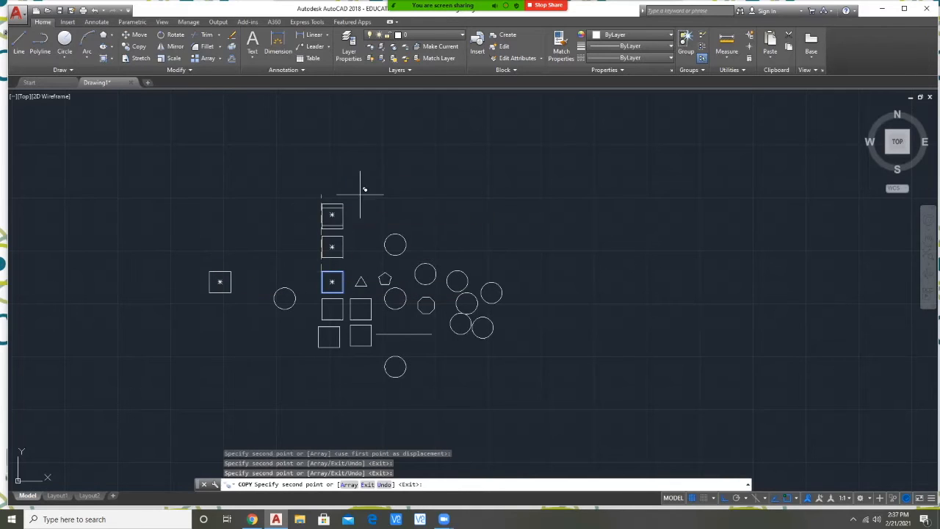
key("Escape")
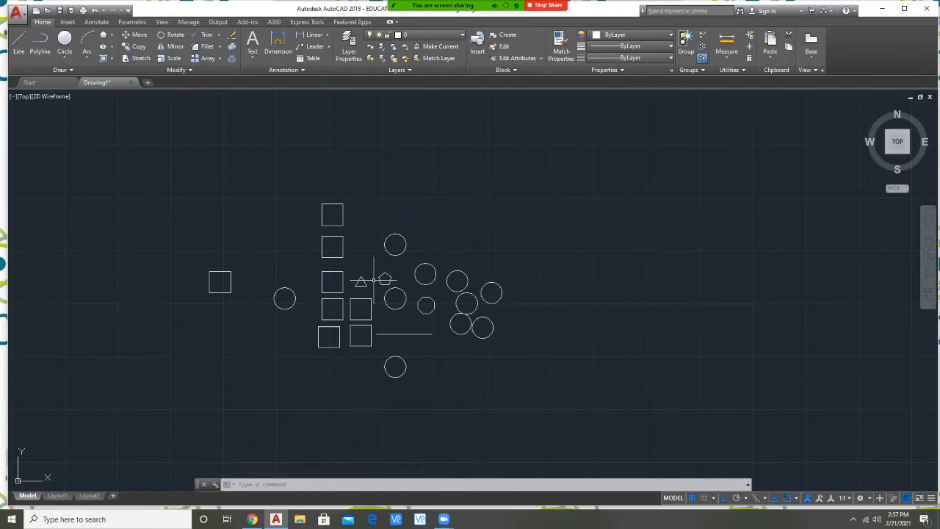
middle_click_drag(360, 261, 420, 291)
scroll(556, 352, "up", 4)
scroll(441, 263, "up", 4)
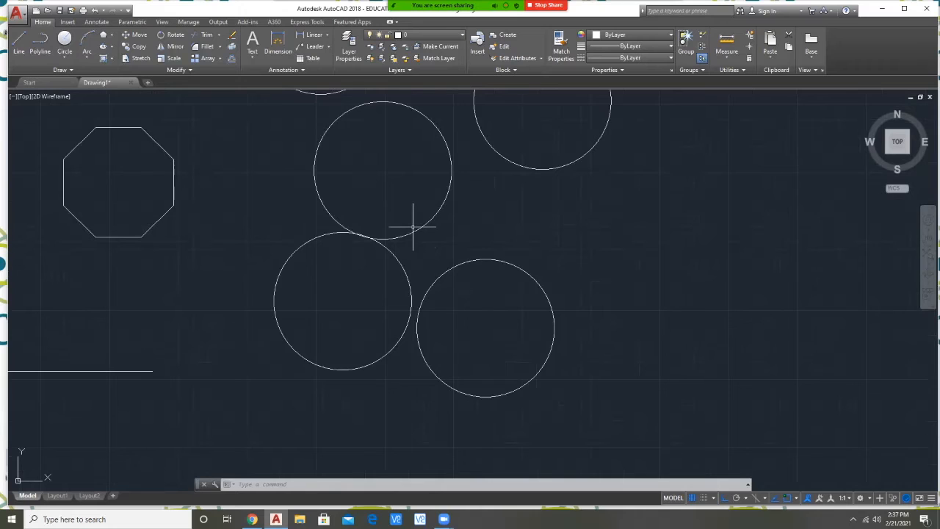
- Move the lower-left circle of the group beside the octagon from its right quadrant point, about 15 units straight left with Ortho on
left_click(292, 256)
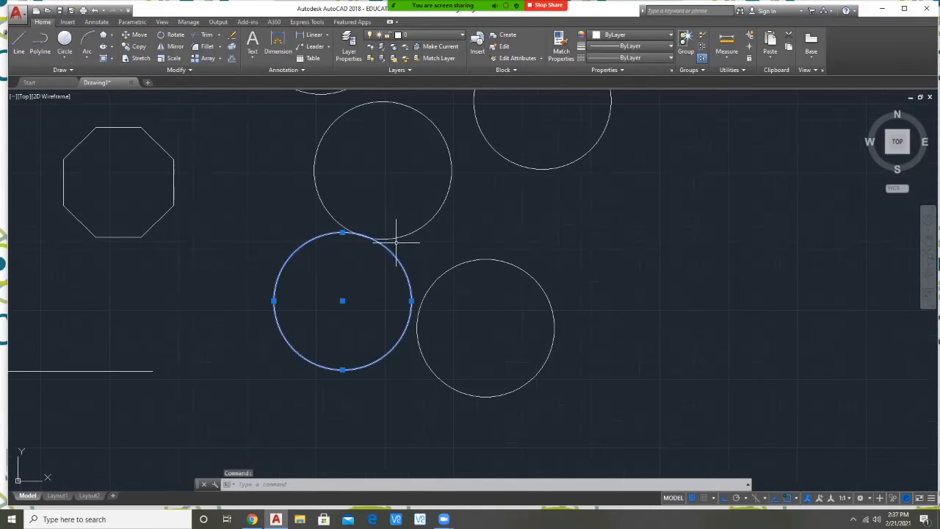
right_click(428, 237)
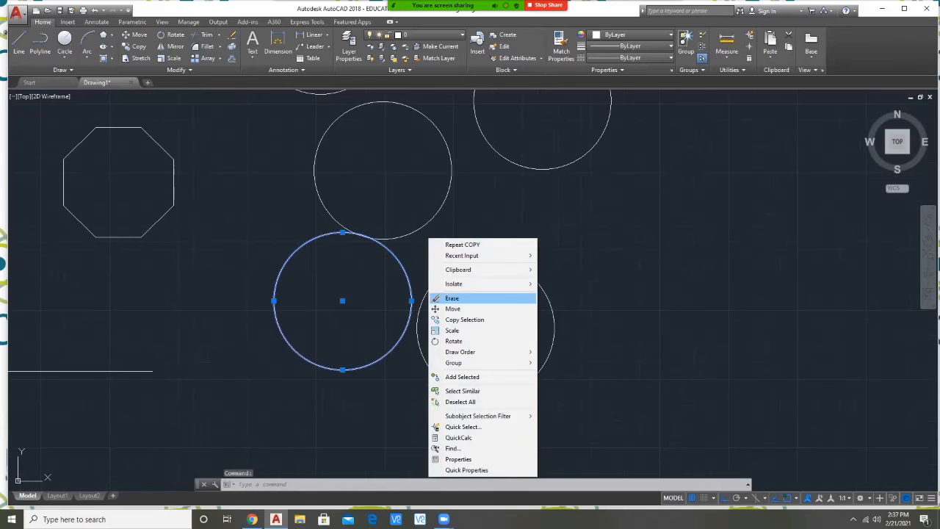
left_click(453, 308)
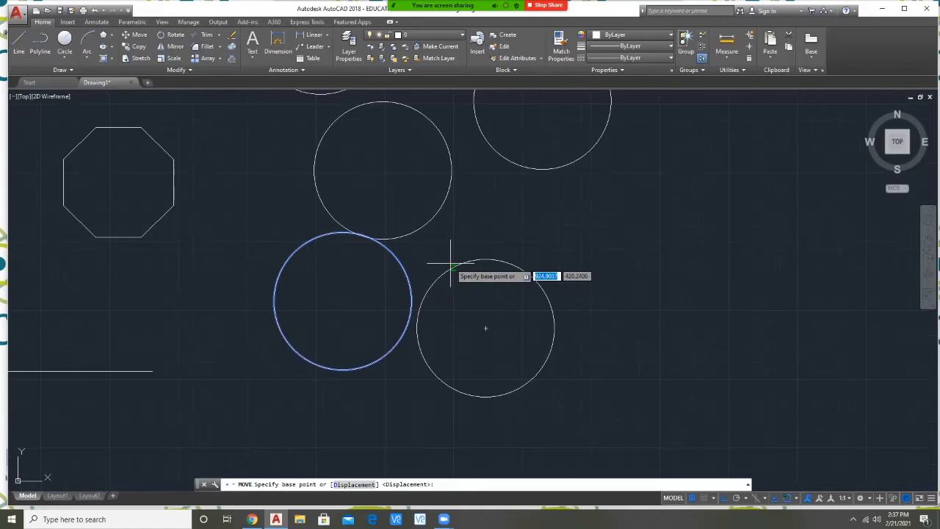
left_click(411, 304)
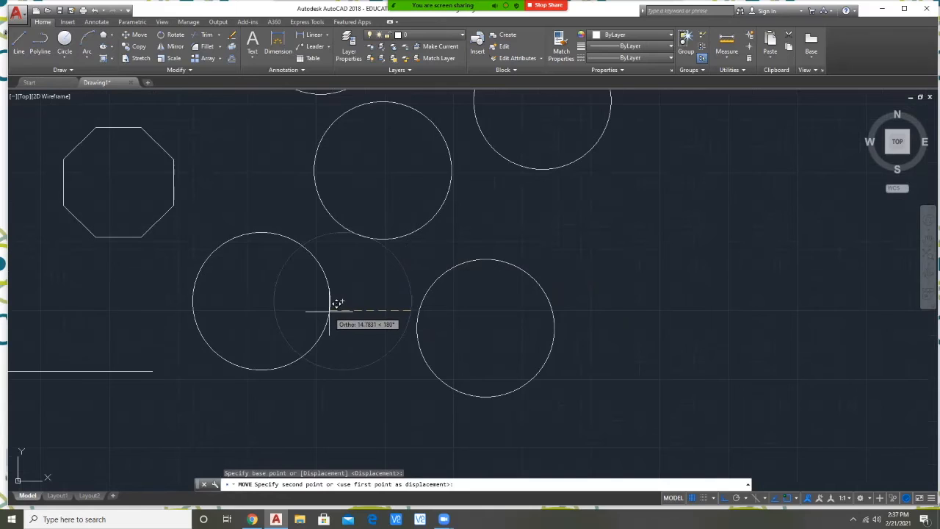
left_click(330, 309)
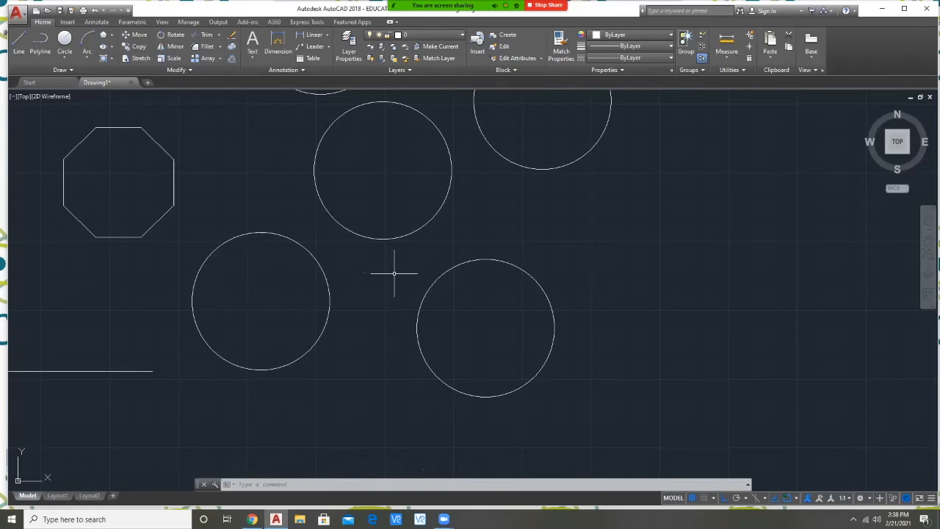
- Move the topmost square of the column from its geometric center straight left, to above the far-left square
scroll(399, 260, "down", 5)
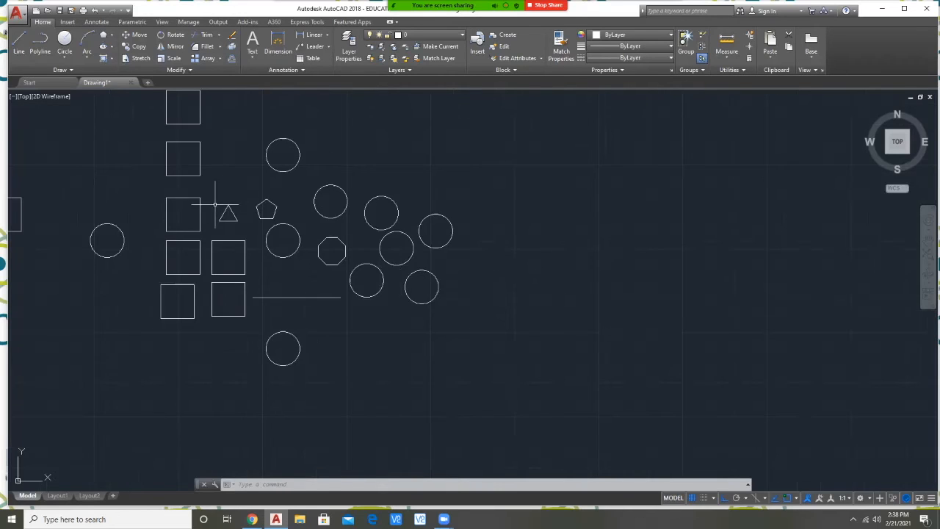
scroll(388, 257, "down", 2)
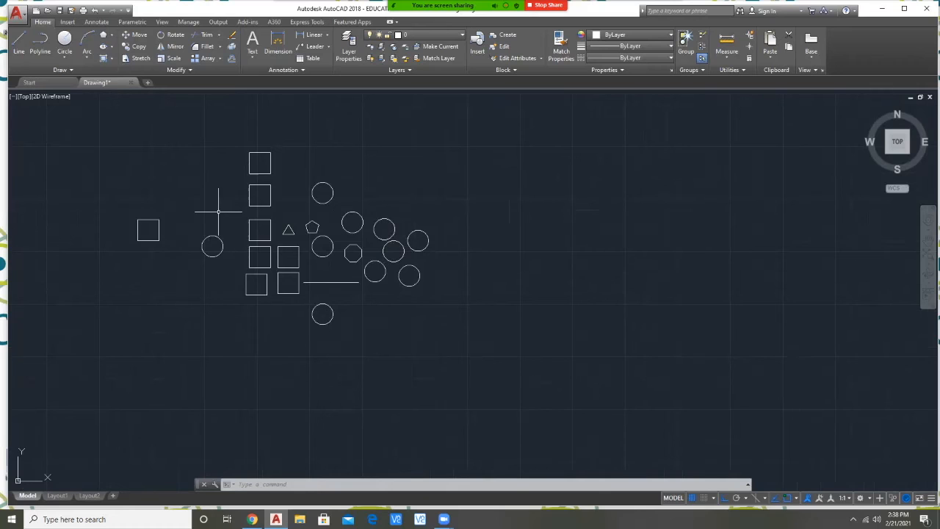
left_click(249, 166)
right_click(250, 166)
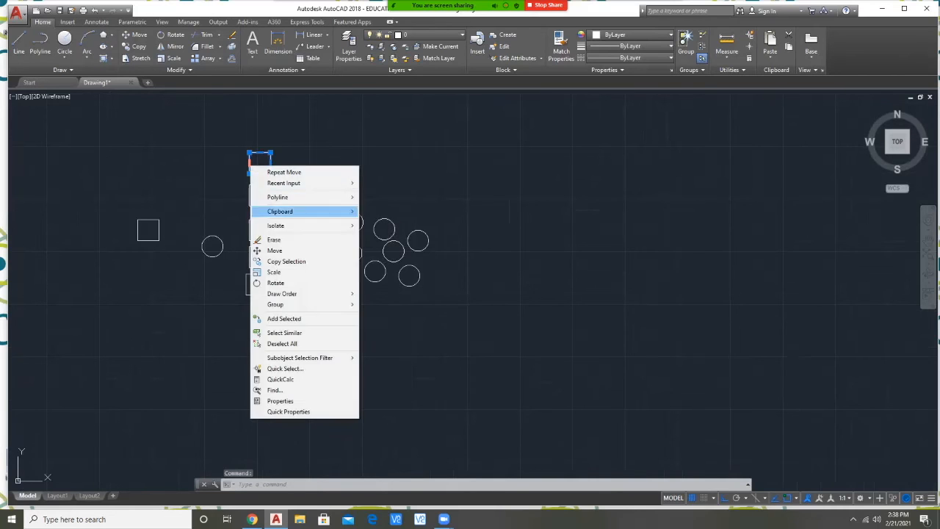
left_click(275, 250)
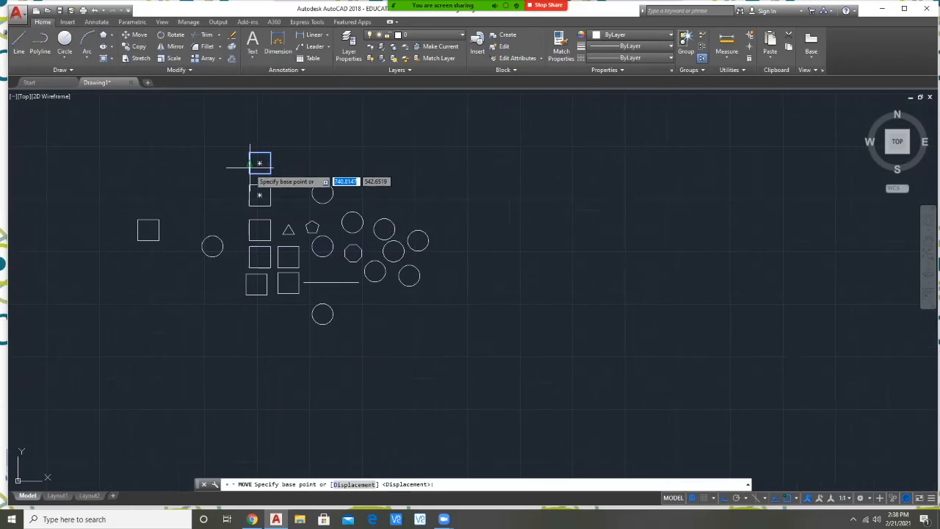
left_click(258, 163)
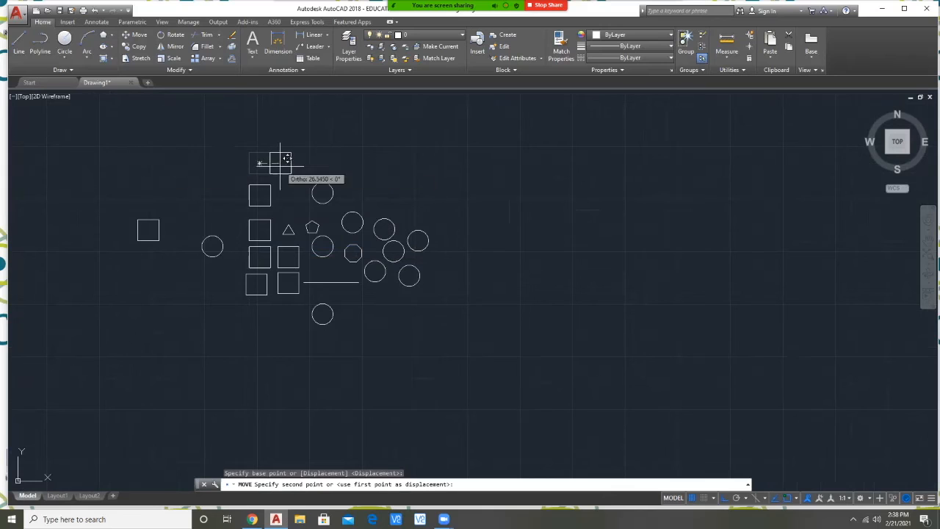
left_click(150, 163)
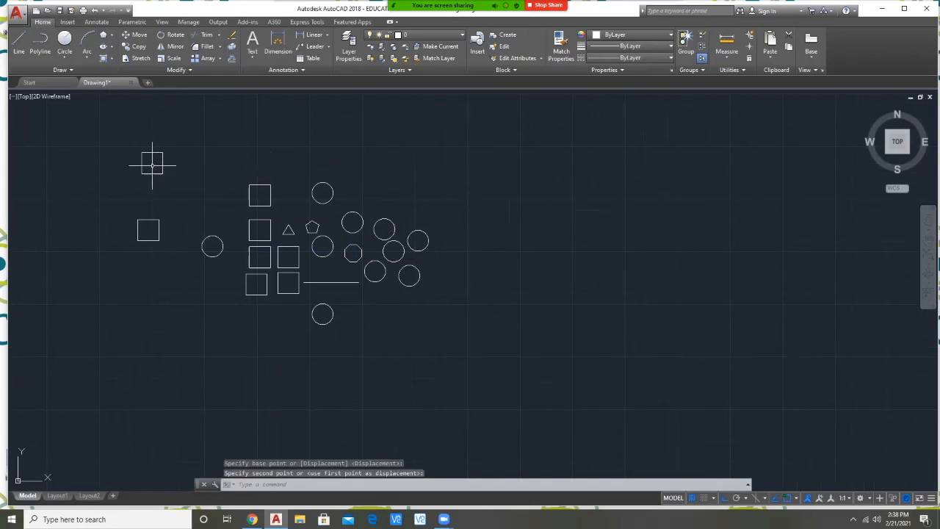
- Move the second square of the column from its geometric center straight left, between the two far-left squares
left_click(250, 191)
right_click(251, 193)
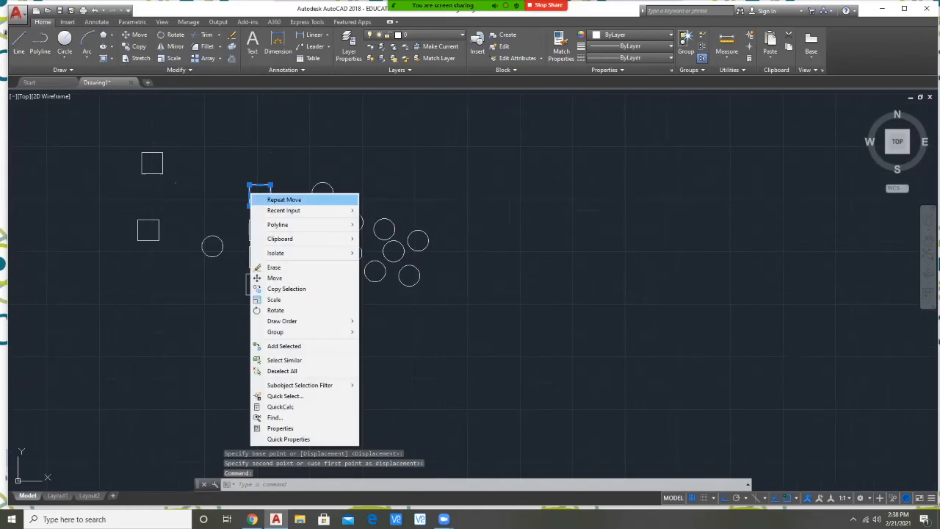
left_click(274, 277)
left_click(259, 195)
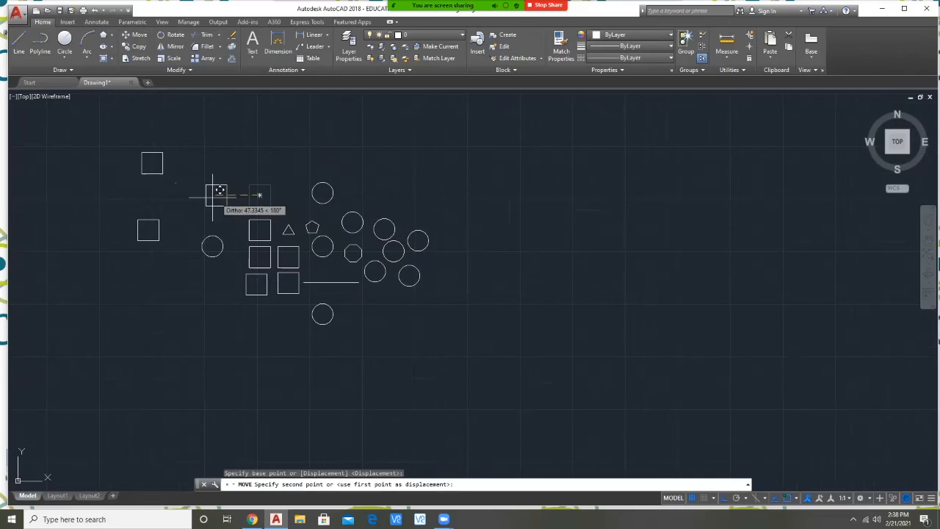
left_click(152, 195)
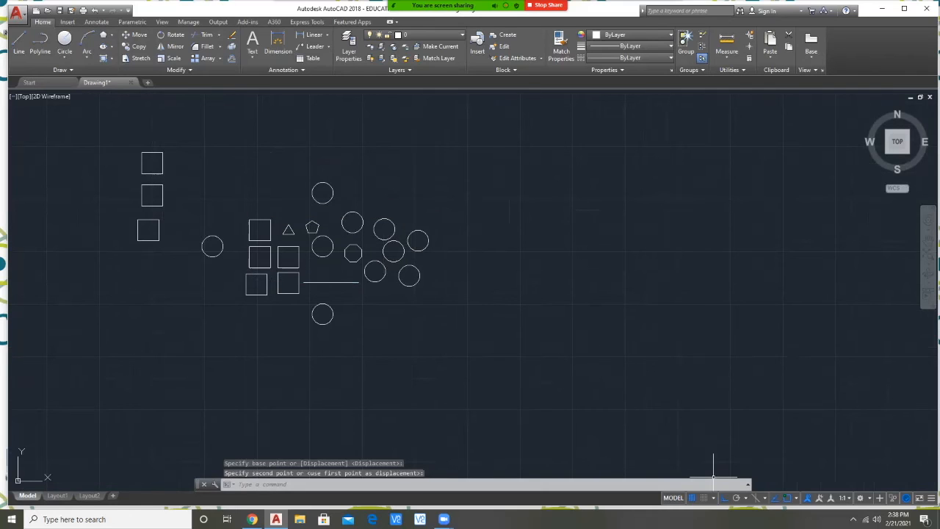
- With Ortho off, move the square left of the triangle from its geometric center to about 29 units directly below the lowest far-left square's center
left_click(724, 498)
left_click(258, 241)
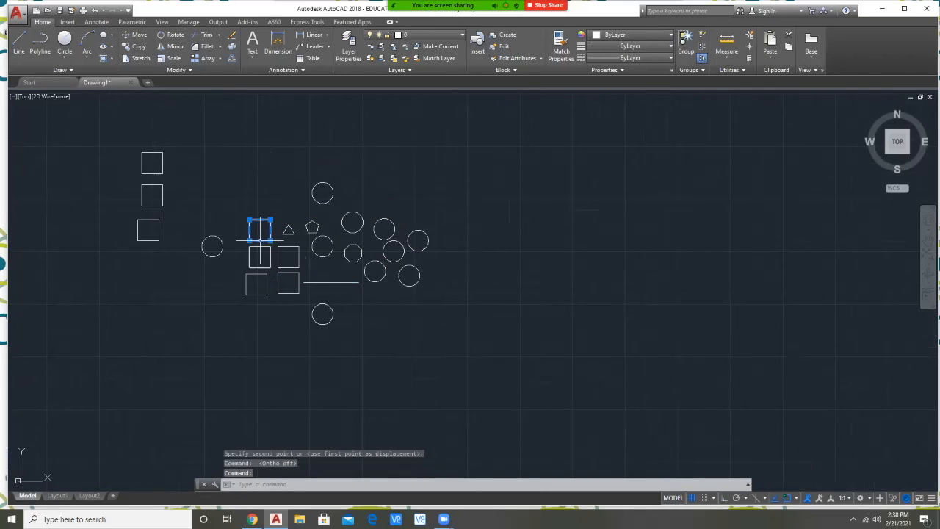
right_click(253, 225)
left_click(287, 296)
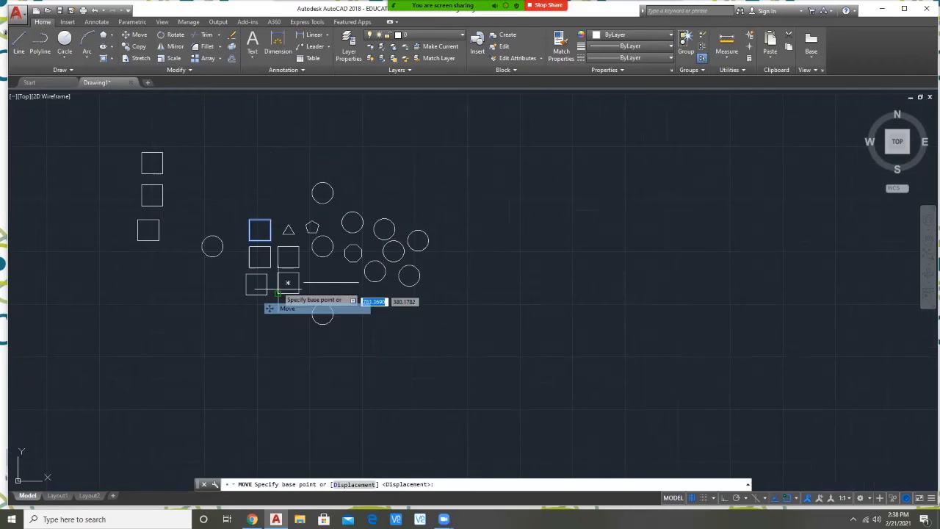
left_click(260, 230)
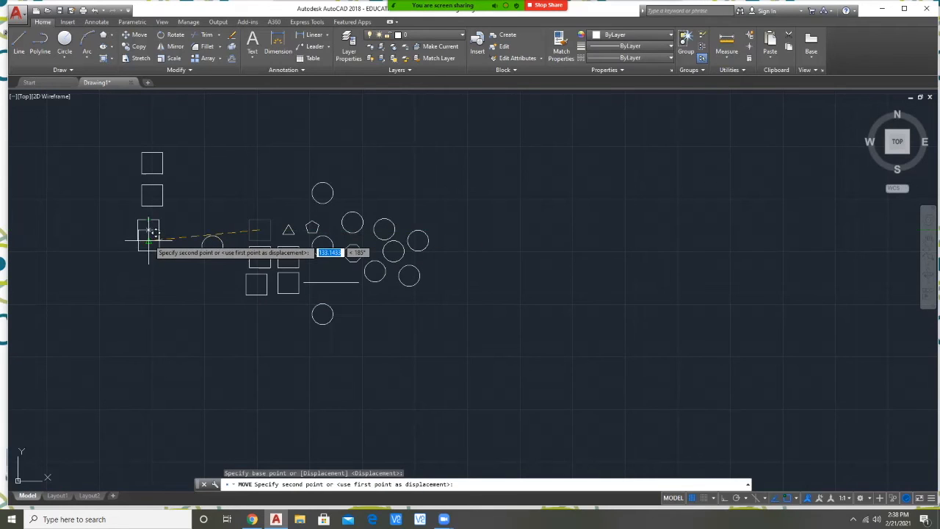
scroll(147, 230, "up", 6)
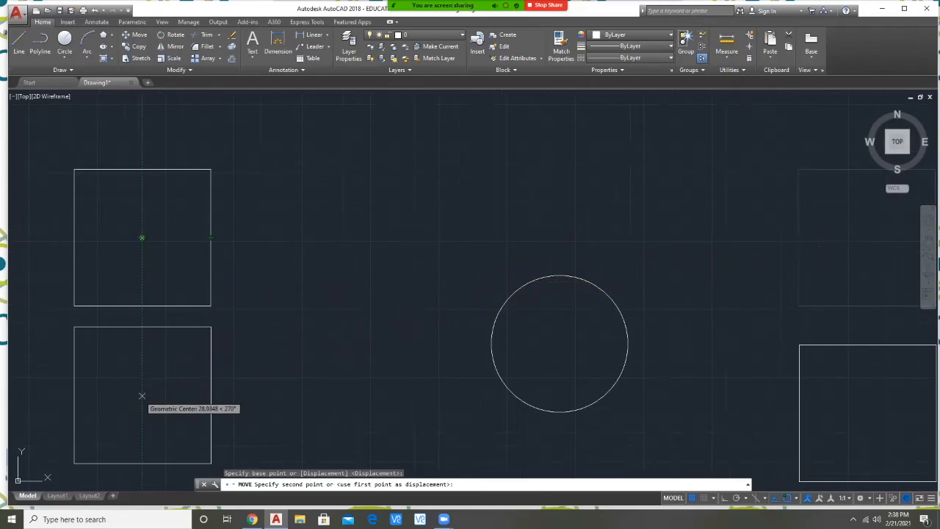
left_click(141, 394)
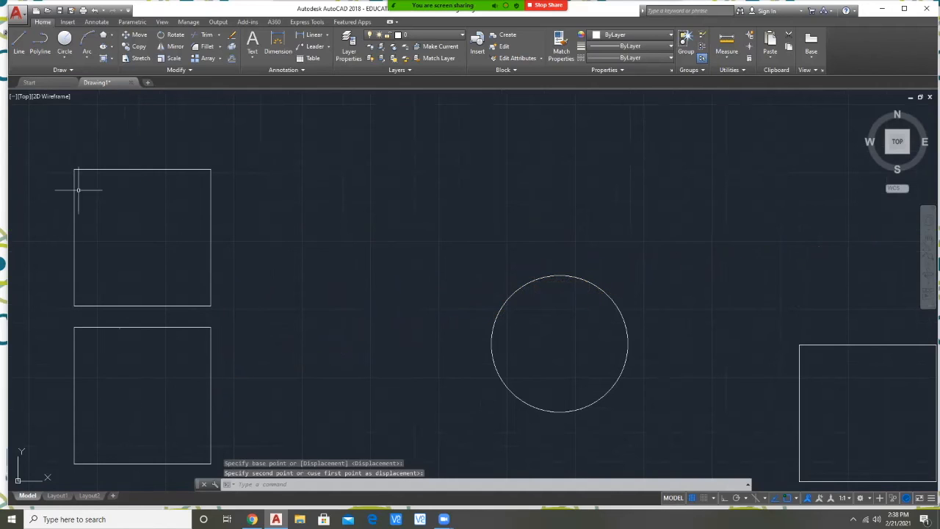
- Move the upper-left square of the remaining four from its geometric center to the bottom of the far-left column, aligned by center tracking
scroll(253, 267, "down", 4)
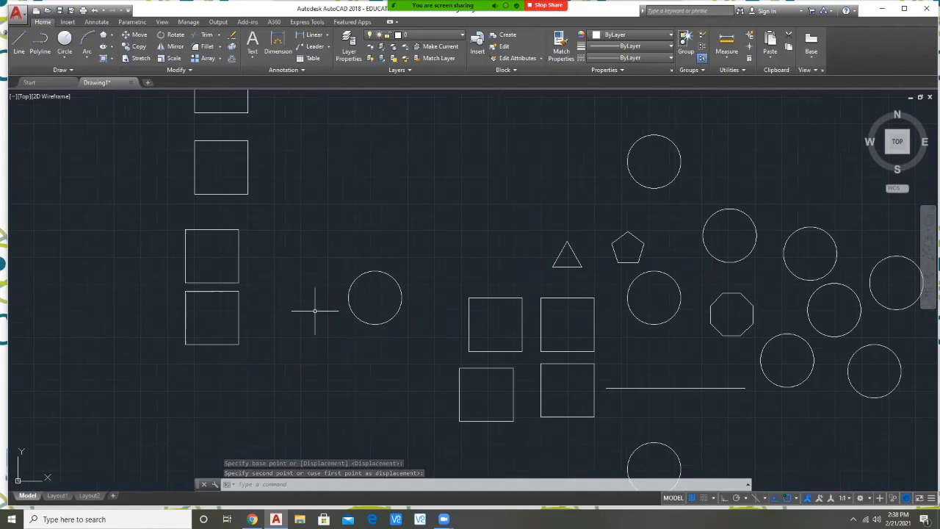
left_click(468, 320)
right_click(470, 318)
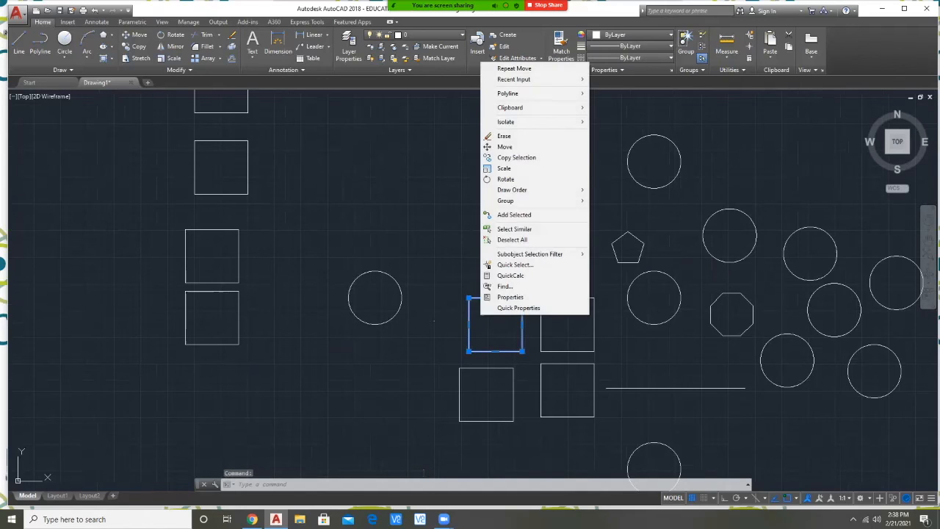
left_click(505, 147)
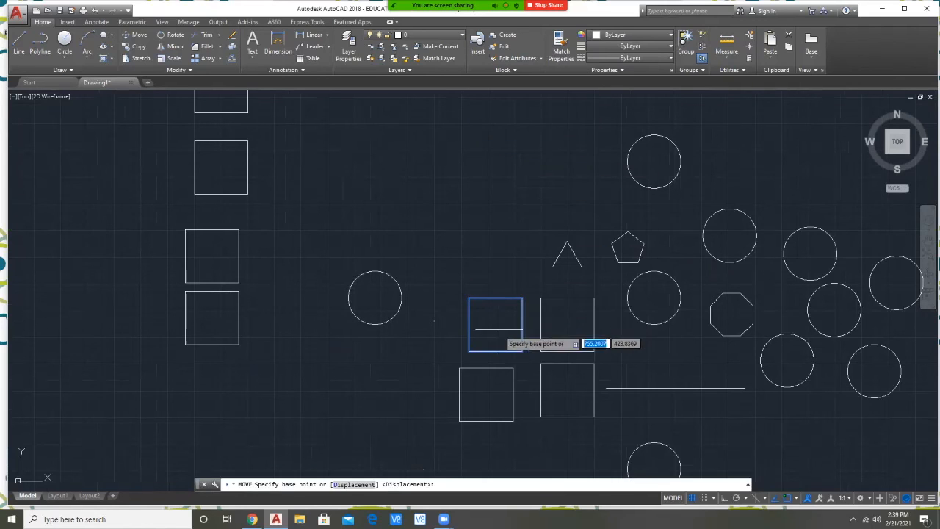
left_click(495, 324)
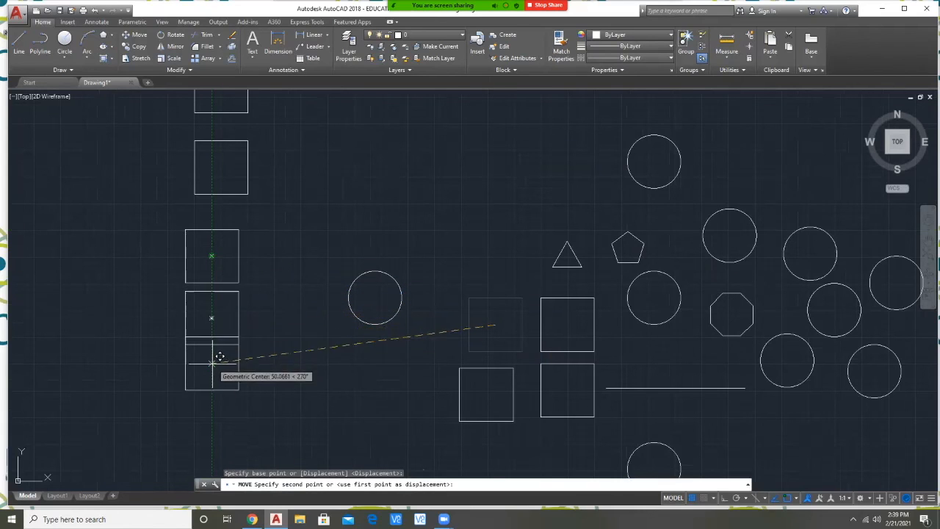
left_click(212, 382)
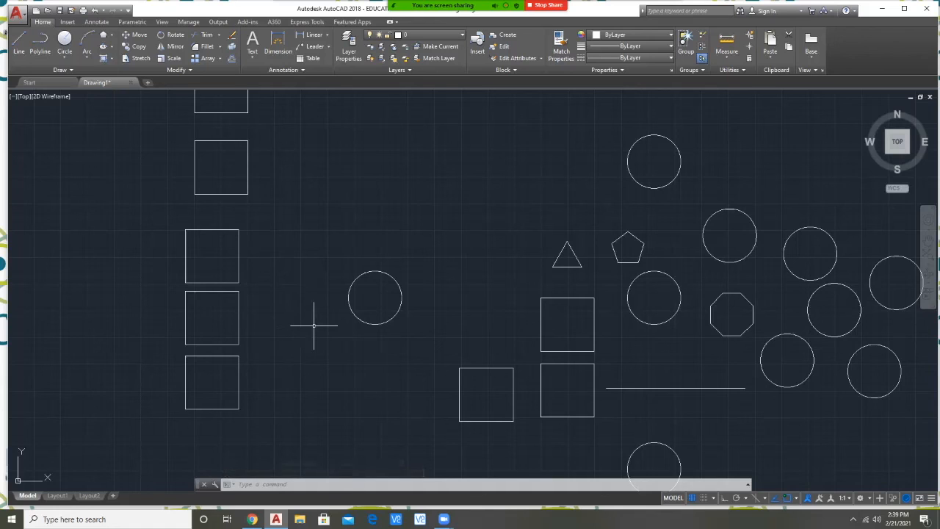
- Move the square below the triangle from its geometric center with the MOVE command, level with and just left of the column's third square
left_click(542, 322)
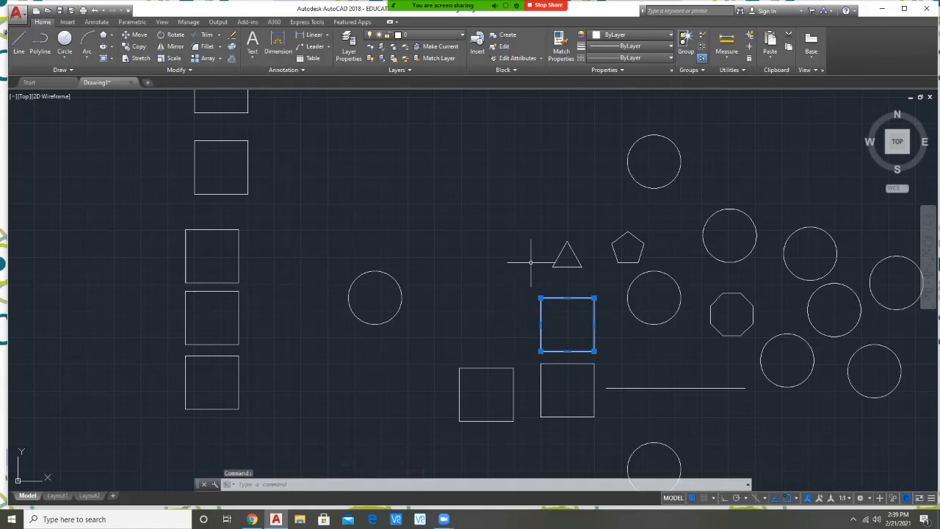
type("mo")
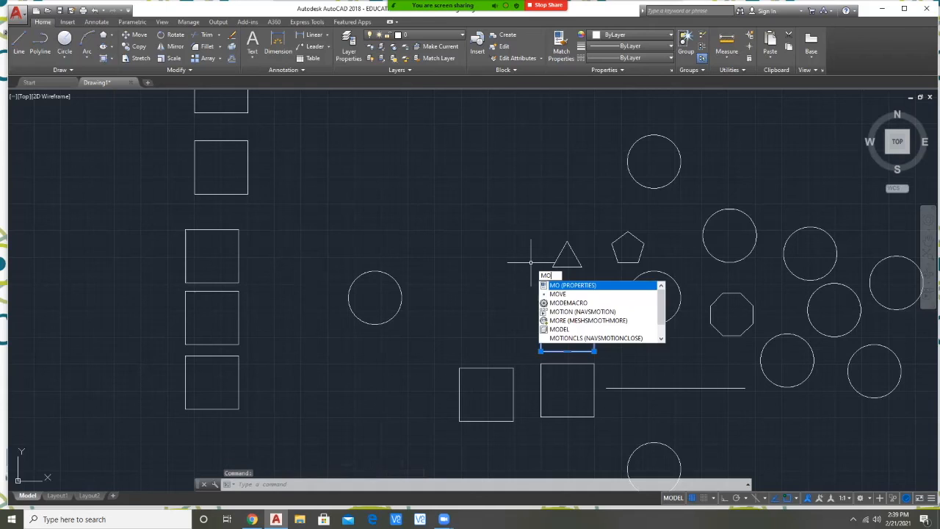
type("ve")
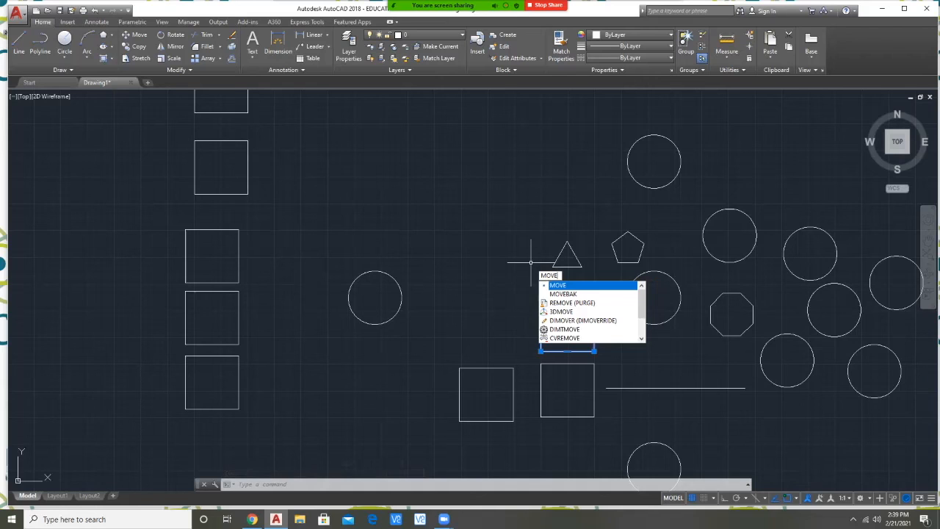
key("Return")
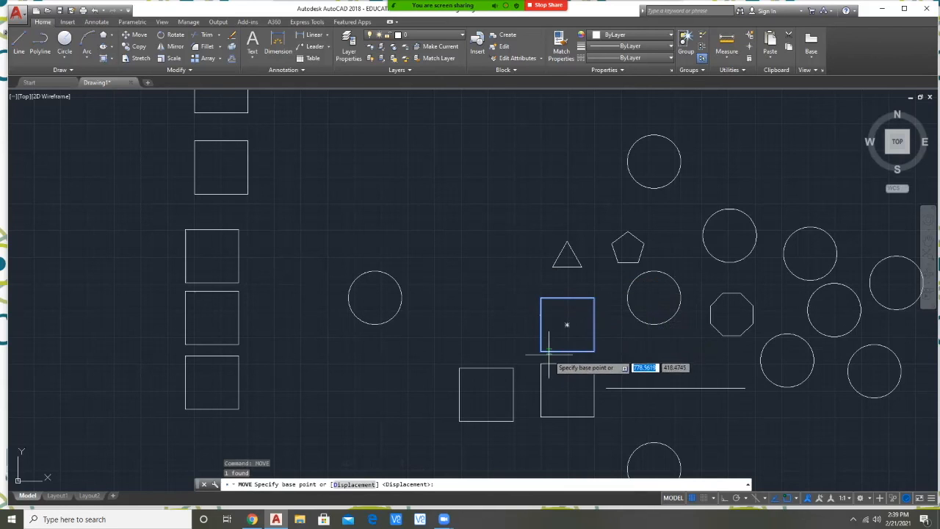
left_click(567, 324)
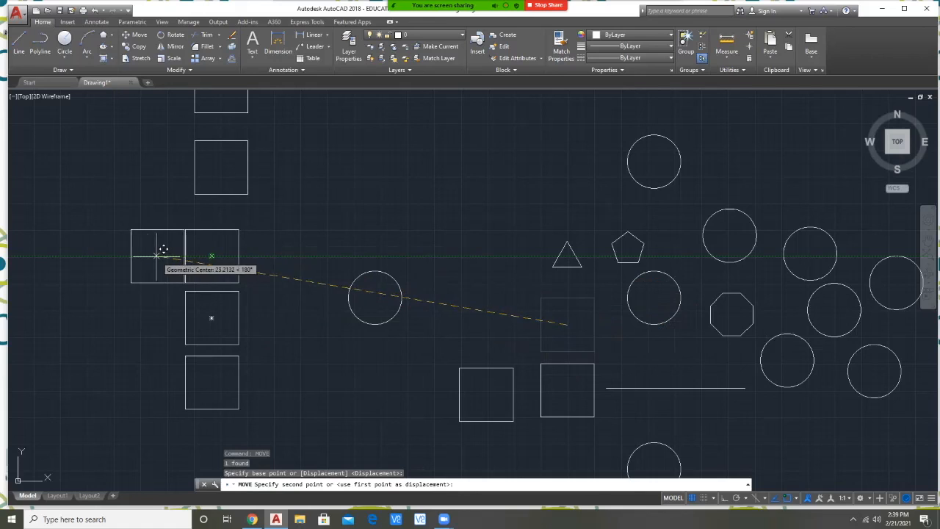
left_click(143, 255)
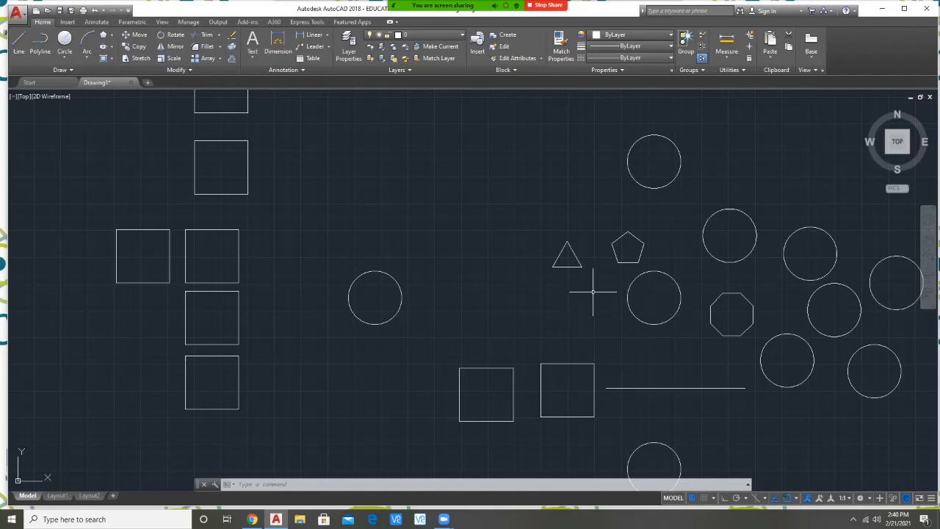
- Move the triangle from its geometric center to a free position up and to the left
scroll(614, 321, "up", 2)
scroll(610, 317, "down", 4)
scroll(611, 318, "up", 2)
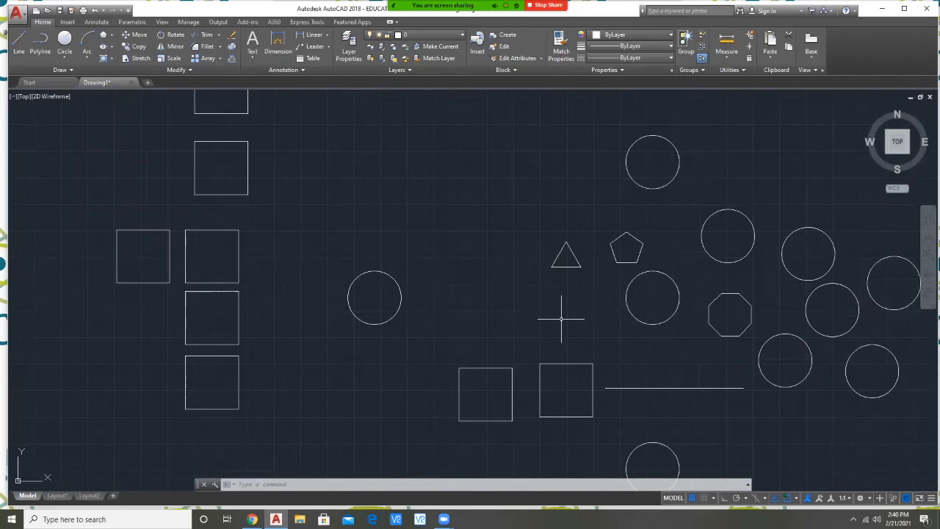
left_click(566, 266)
right_click(577, 294)
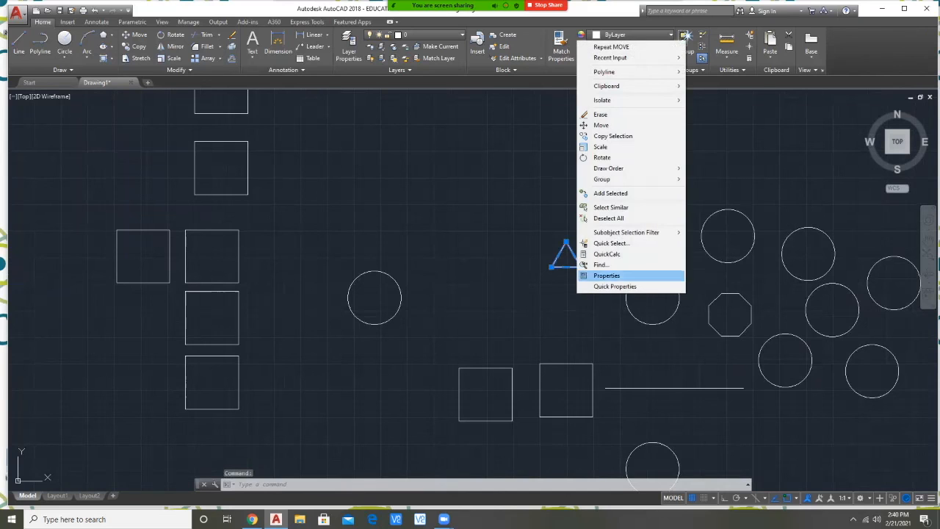
left_click(601, 125)
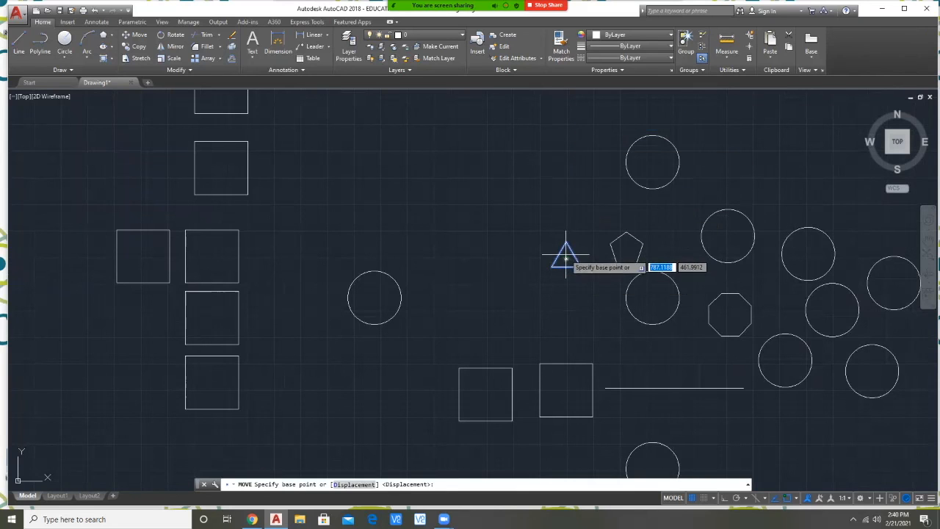
left_click(565, 259)
left_click(467, 175)
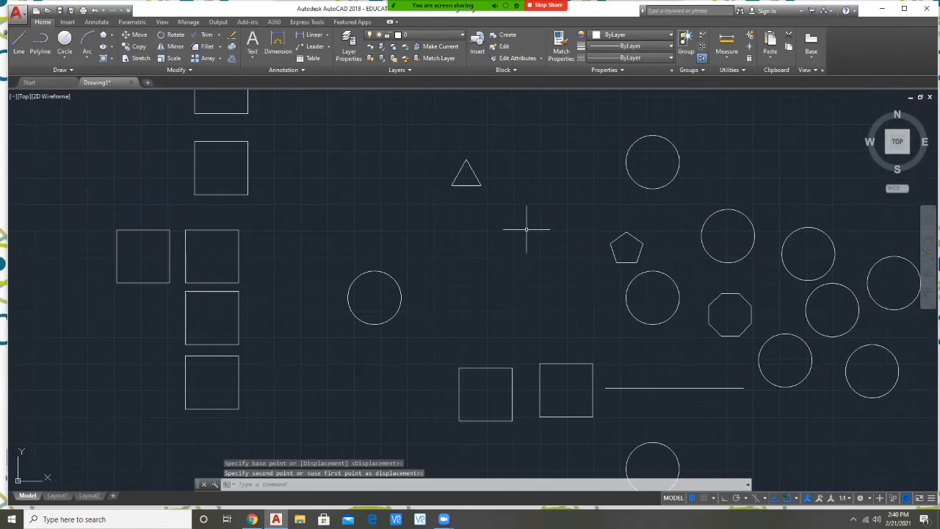
- Move the circle directly below the pentagon from its center onto the triangle's geometric center
left_click(627, 296)
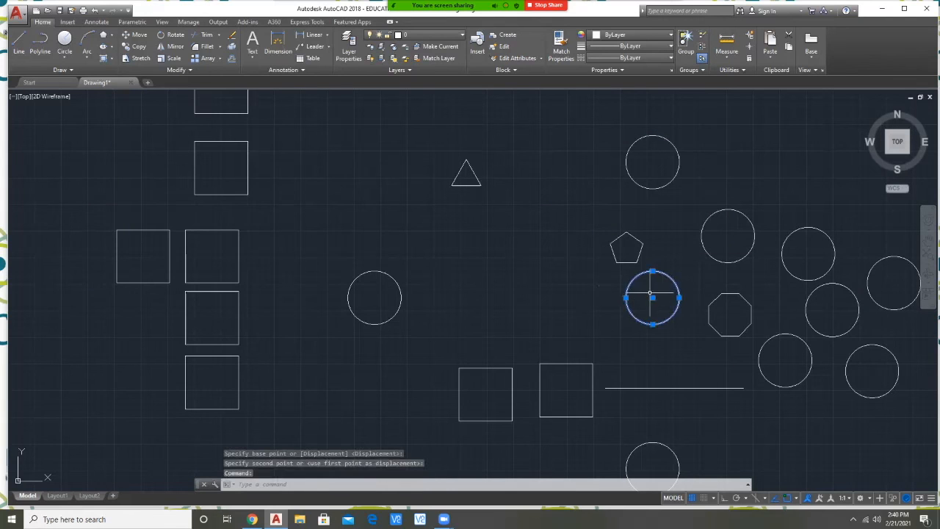
right_click(669, 257)
left_click(683, 327)
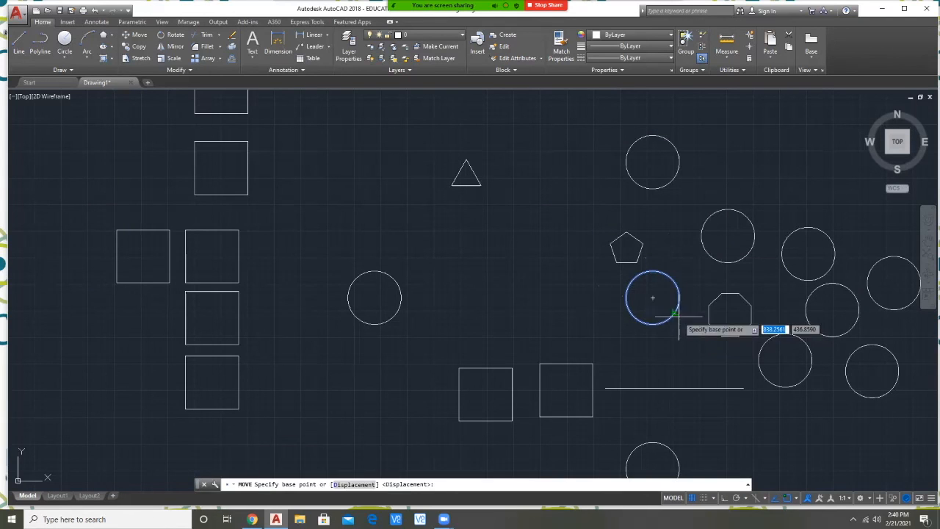
left_click(653, 298)
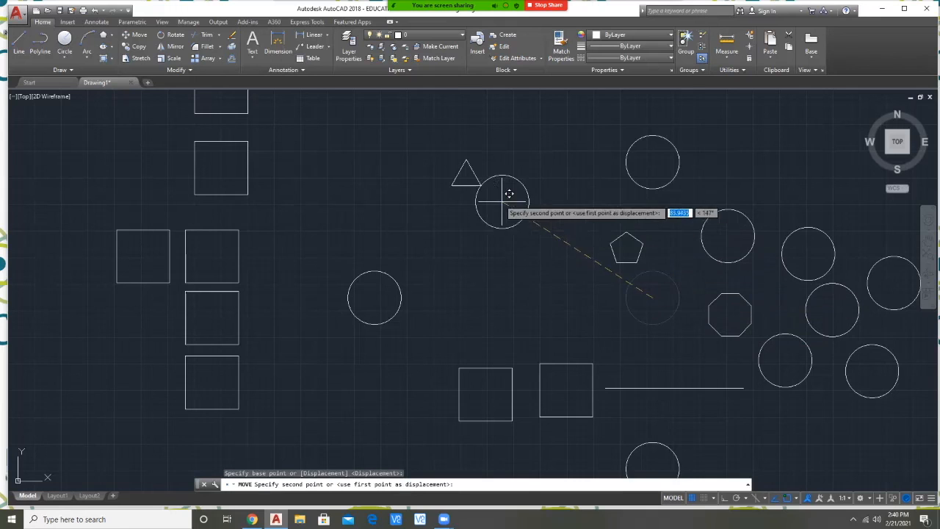
scroll(481, 180, "up", 5)
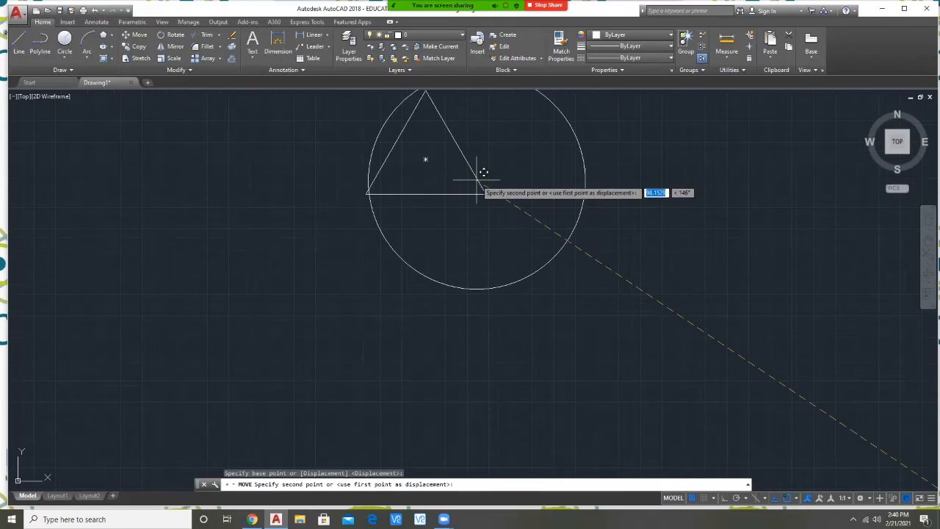
left_click(427, 157)
scroll(500, 276, "down", 6)
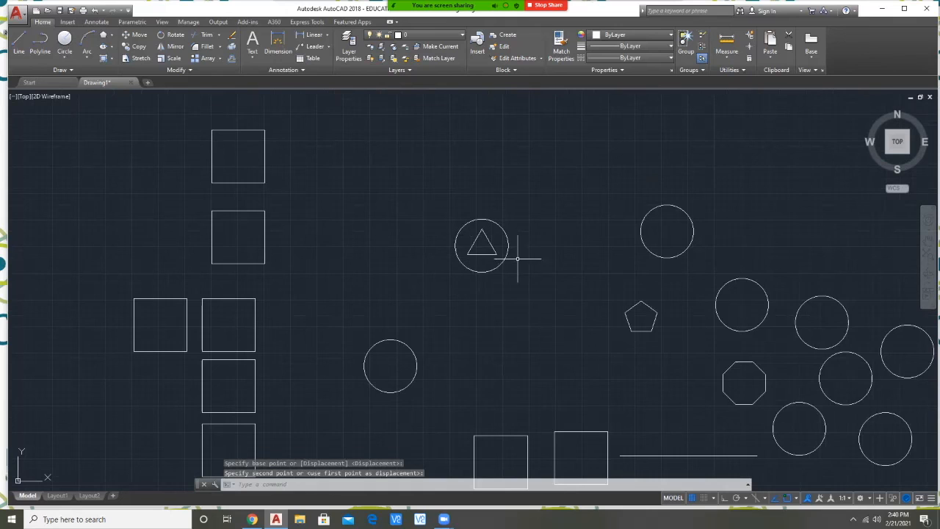
- Move the left square of the lower pair from its geometric center onto the shared center of the circle and triangle
scroll(519, 287, "down", 2)
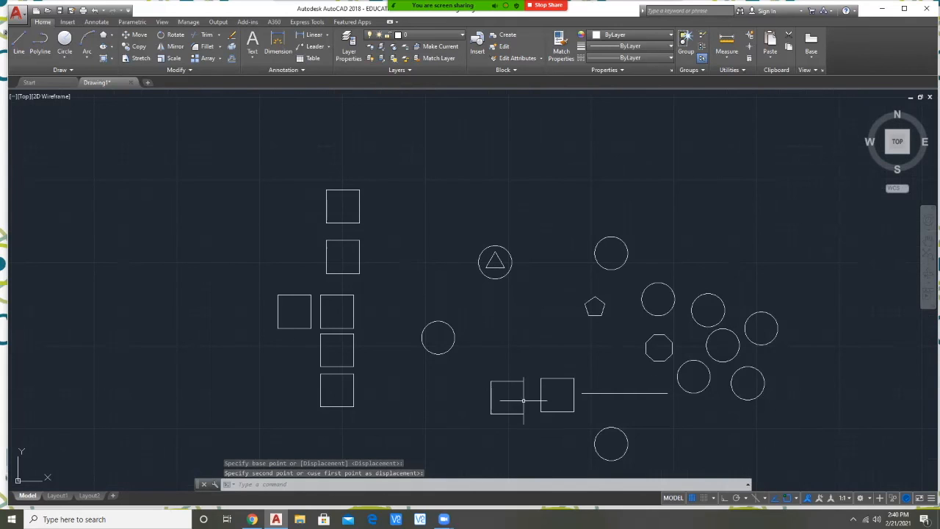
left_click(507, 381)
right_click(507, 385)
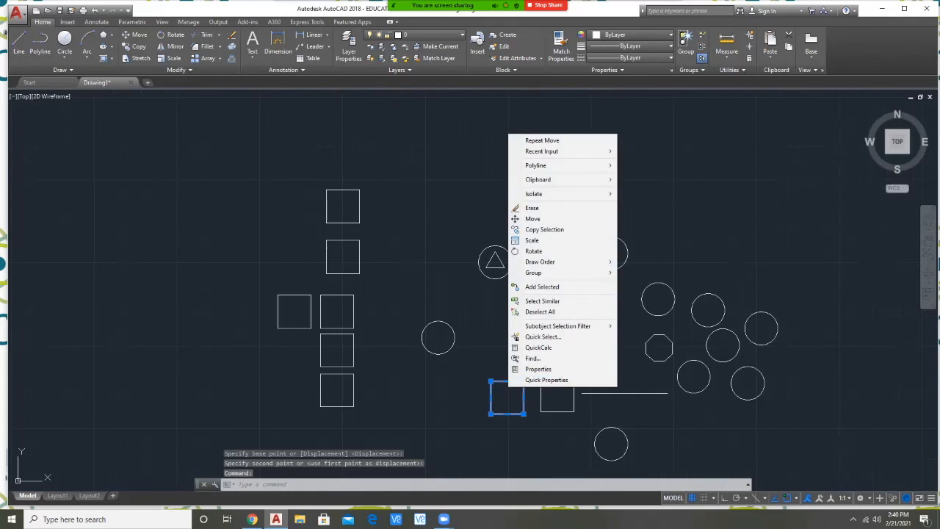
left_click(532, 219)
left_click(507, 398)
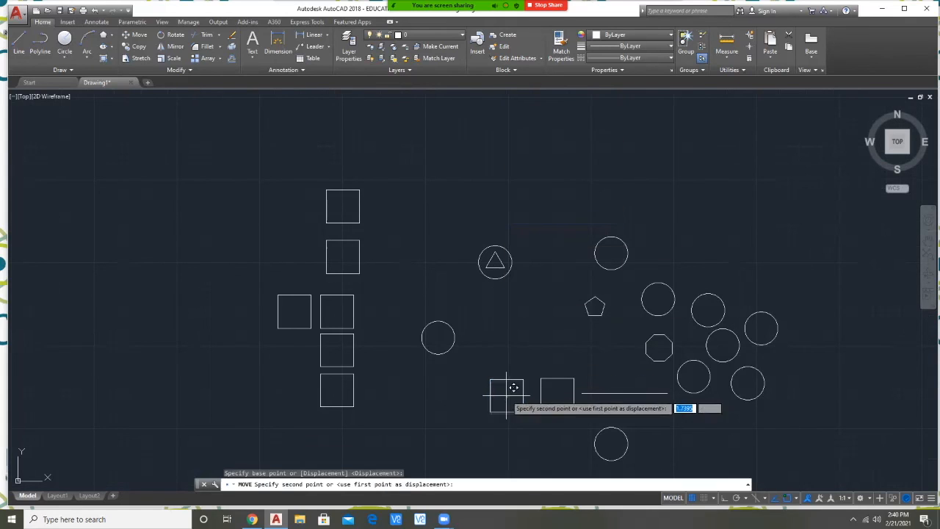
scroll(496, 261, "up", 5)
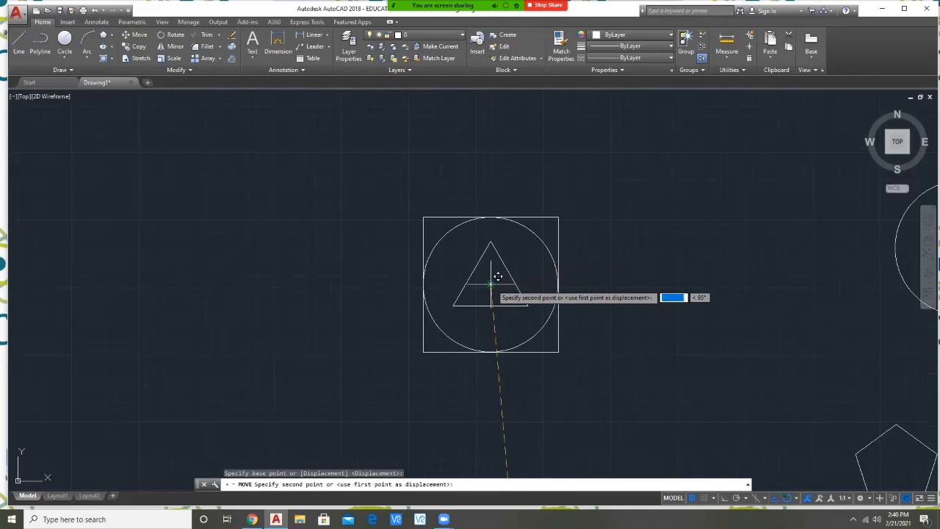
left_click(498, 276)
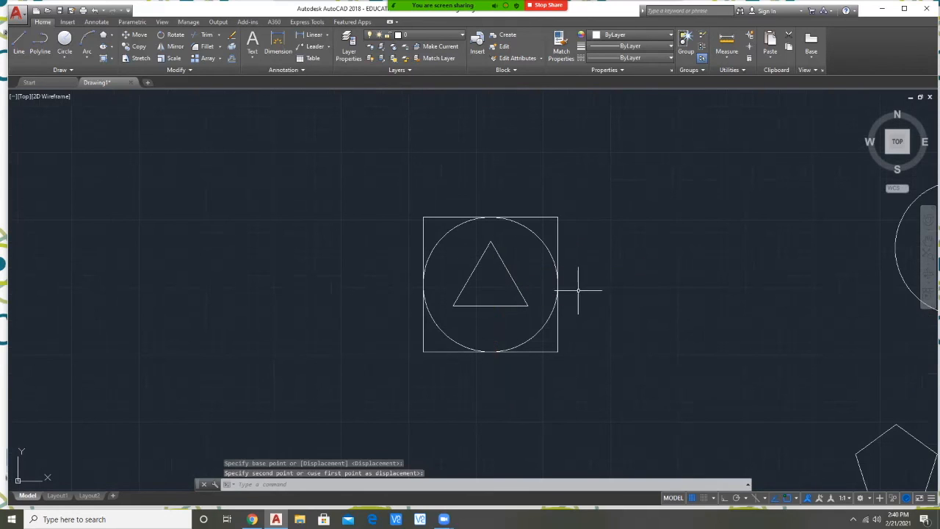